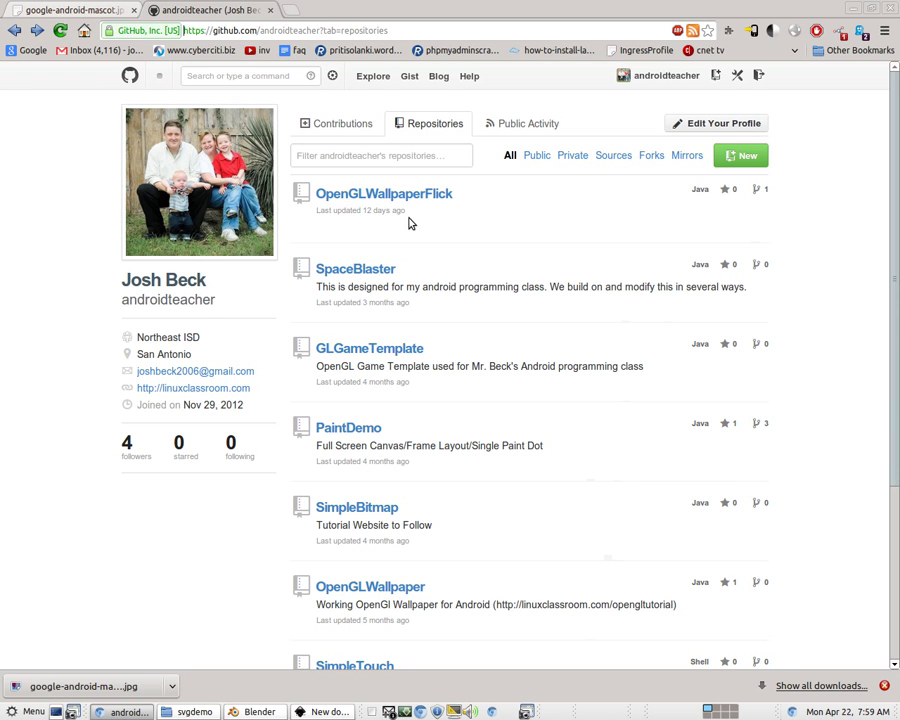
- View the green Android mascot image in Chrome, then bring Inkscape's empty New document 17 forward
left_click(62, 12)
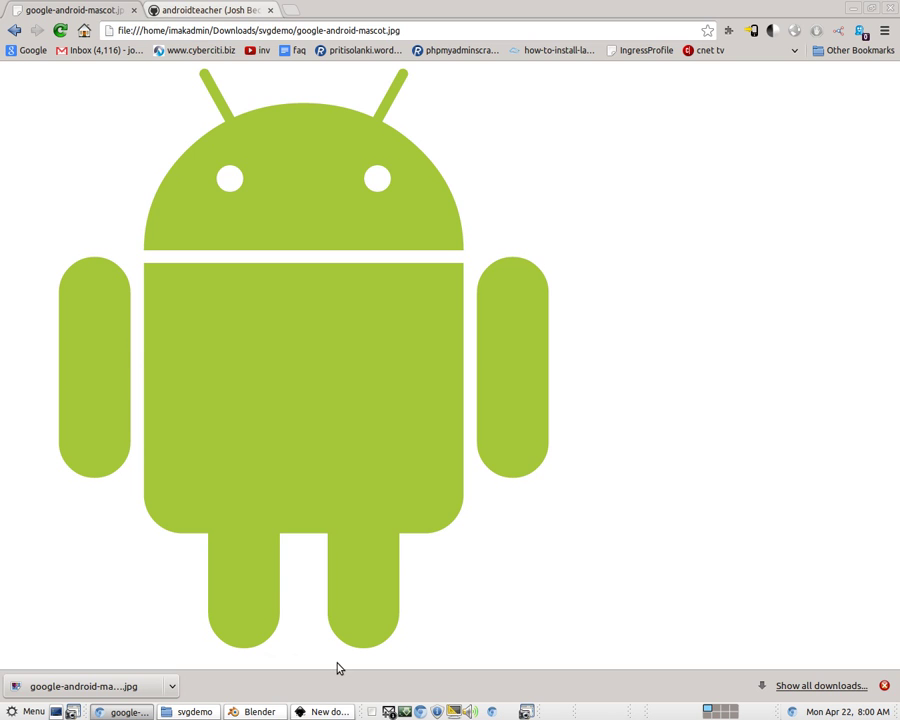
left_click(322, 712)
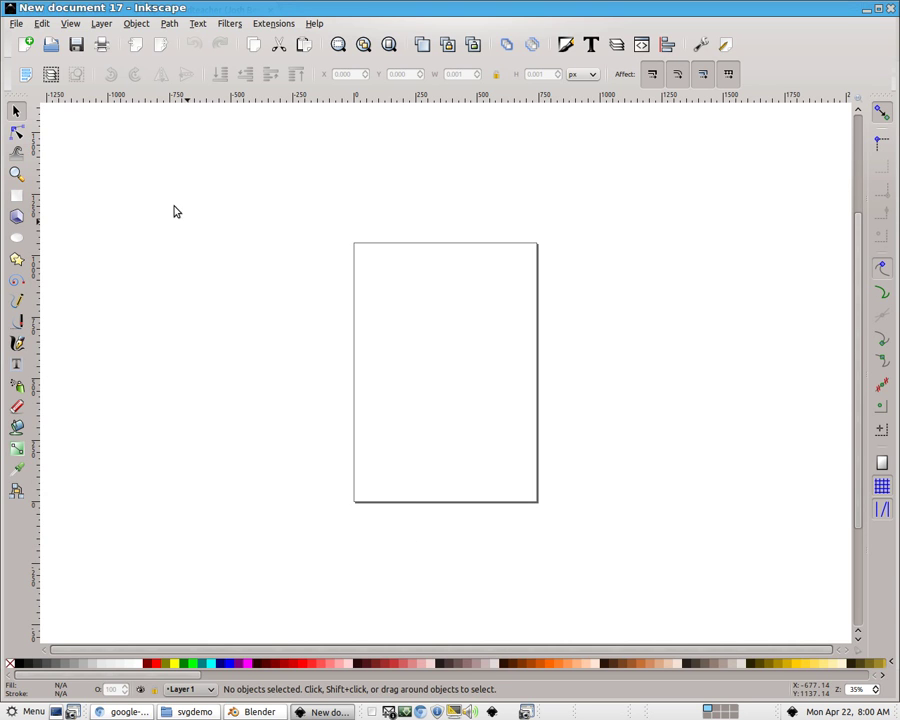
- Import google-android-mascot.jpg into the Inkscape document as an embedded image
left_click(16, 24)
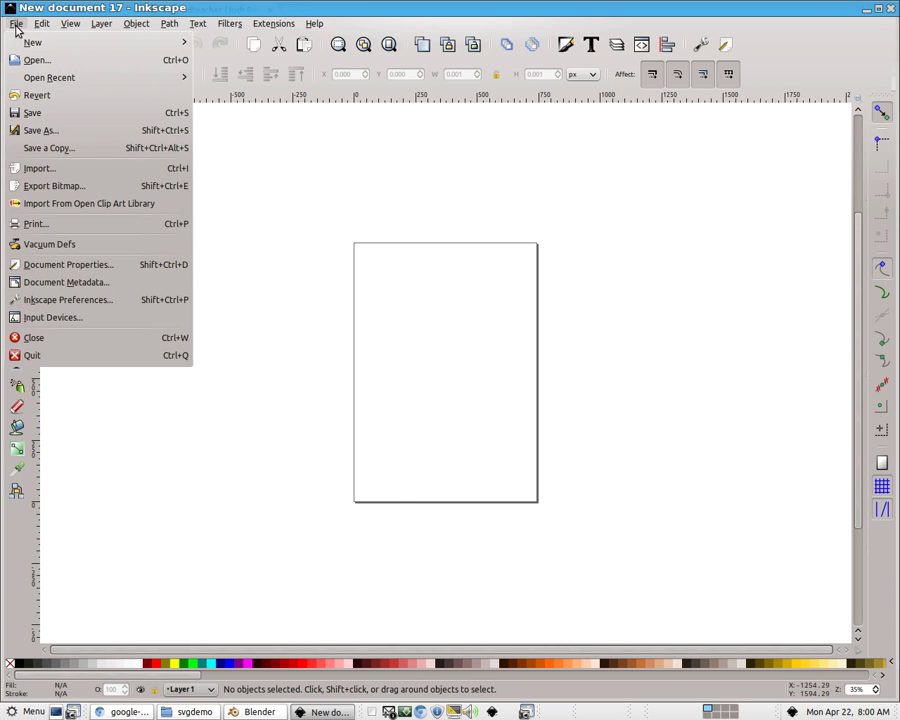
left_click(45, 167)
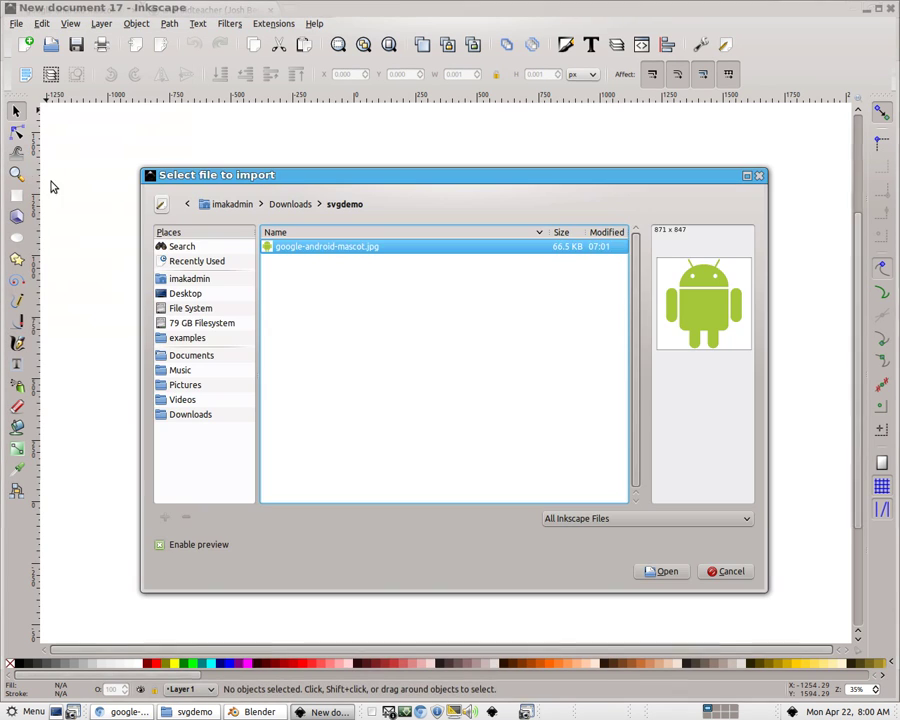
left_click(688, 573)
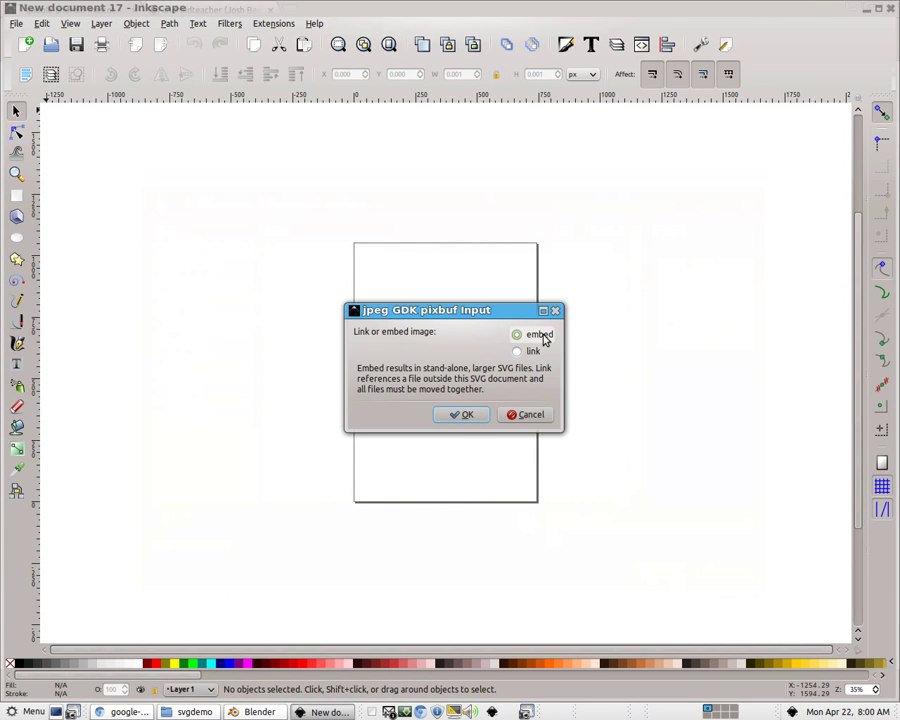
left_click(466, 416)
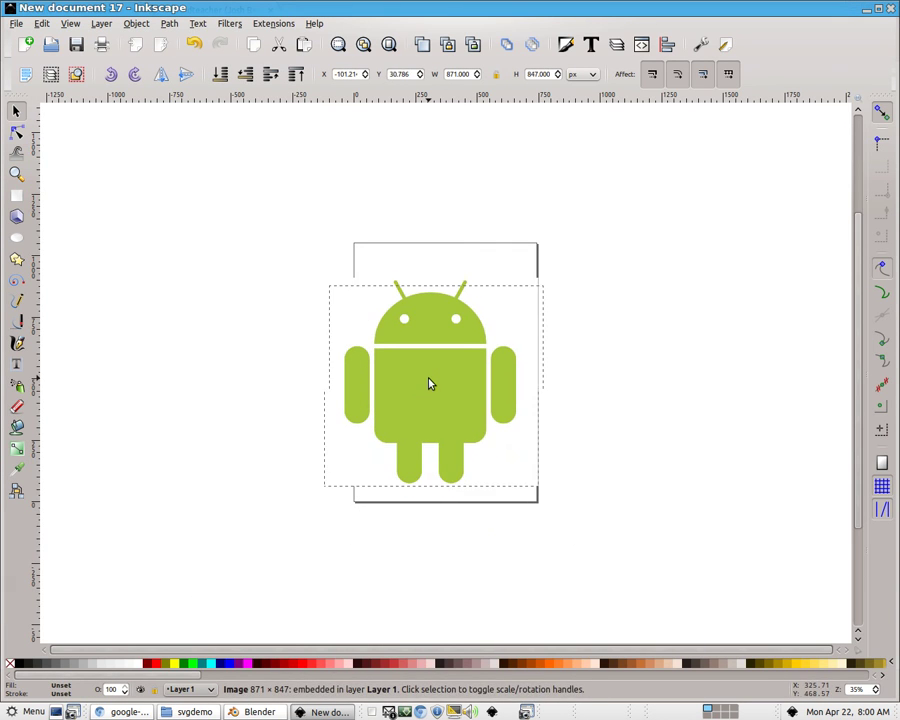
- Shrink the mascot image to 716.714×658.429 and place it on the page
left_click_drag(429, 383, 438, 370)
left_click_drag(548, 263, 501, 322)
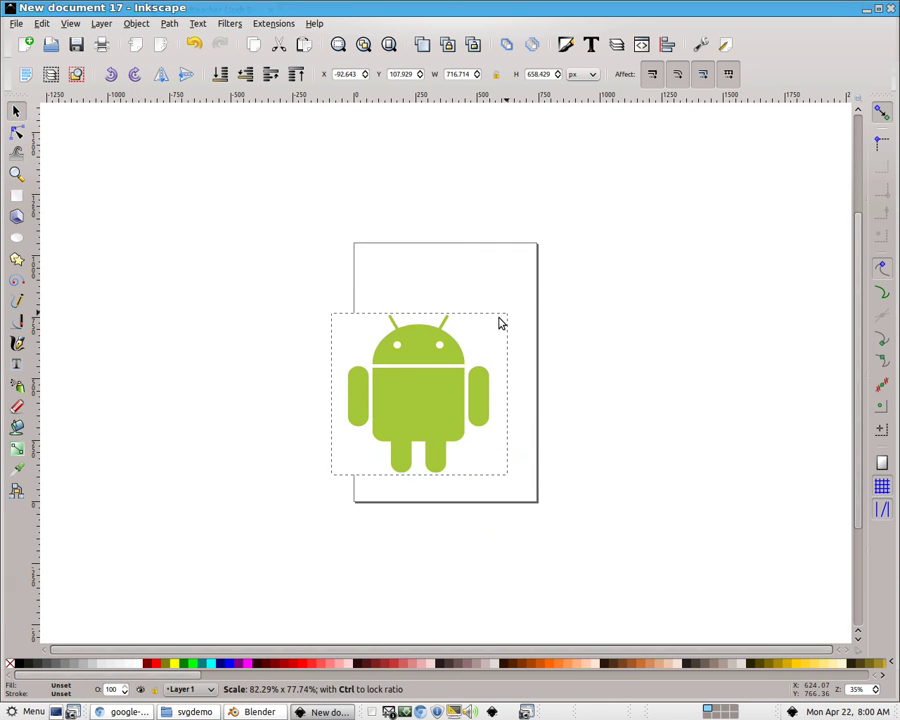
left_click_drag(426, 365, 442, 344)
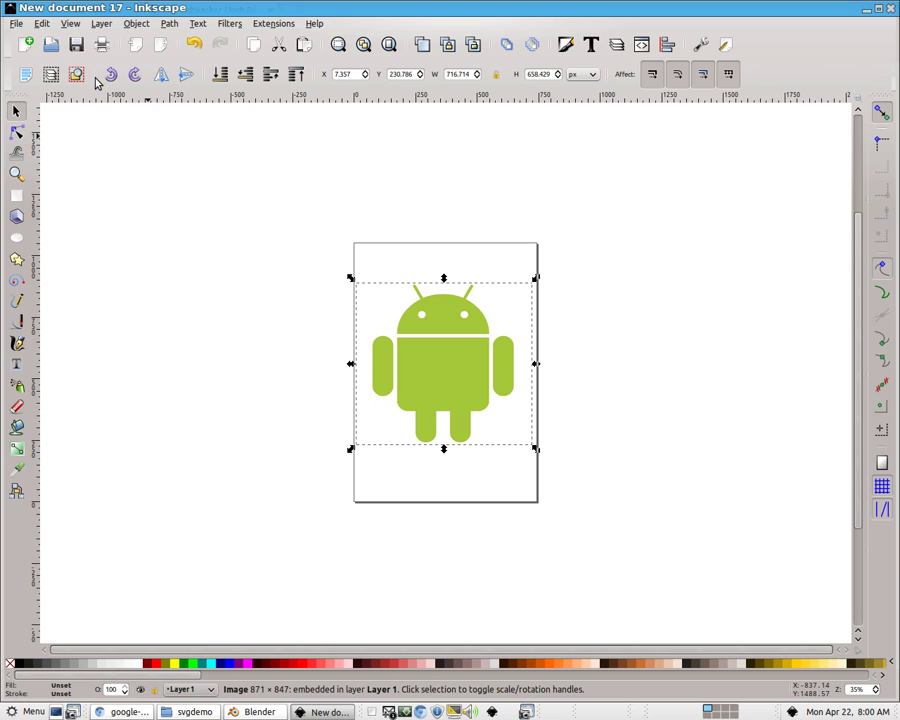
- Trace the mascot bitmap with Color quantization at 6 colours into a black 108-node path
left_click(170, 24)
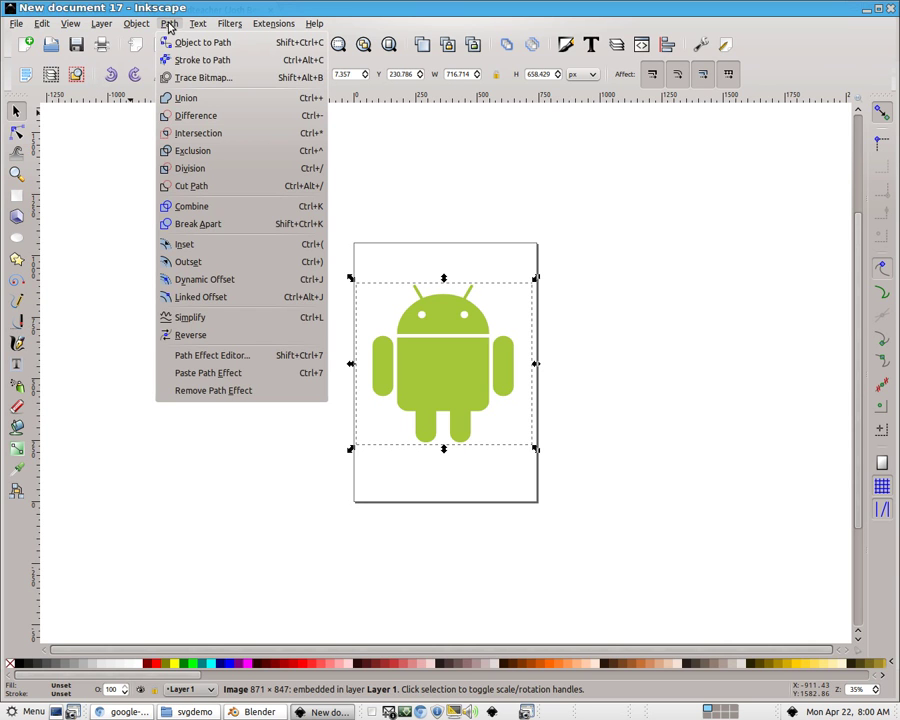
left_click(186, 78)
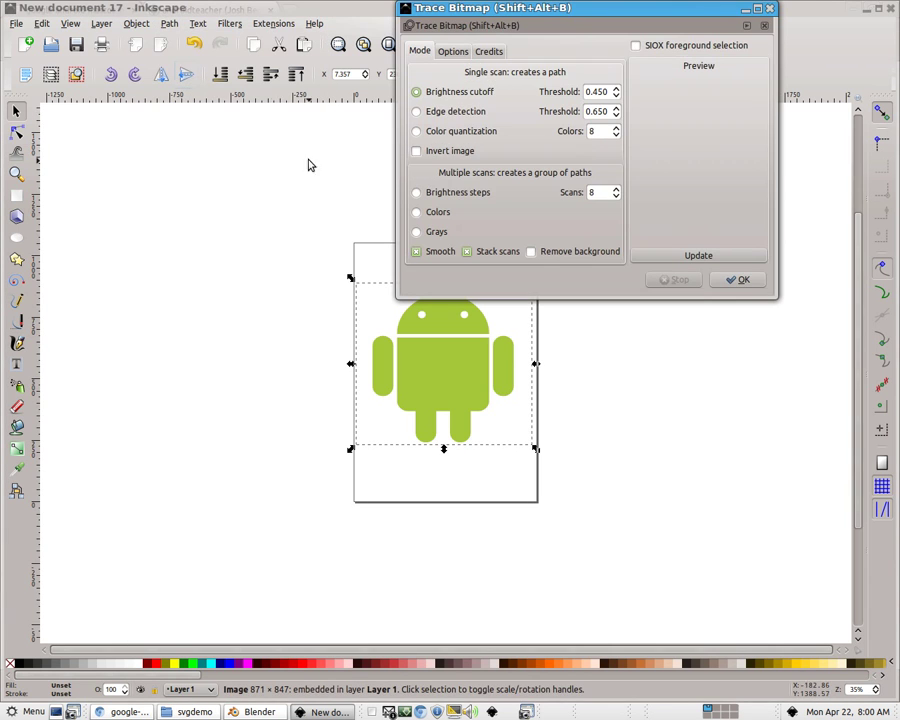
mouse_move(481, 7)
left_mouse_down()
mouse_move(214, 54)
mouse_move(571, 54)
mouse_move(280, 16)
mouse_move(592, 8)
left_mouse_up()
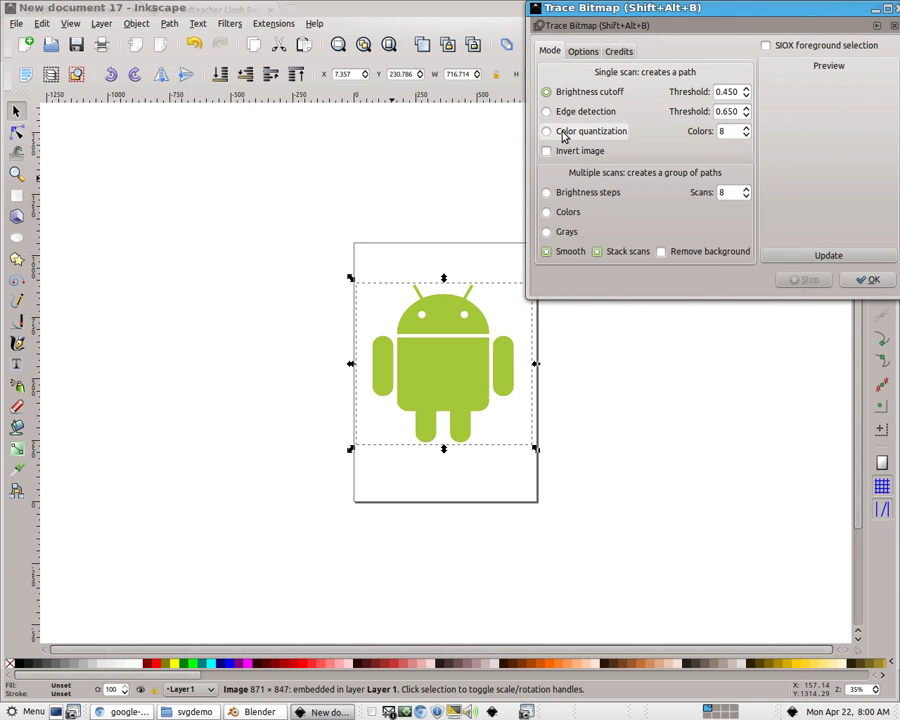
left_click(545, 132)
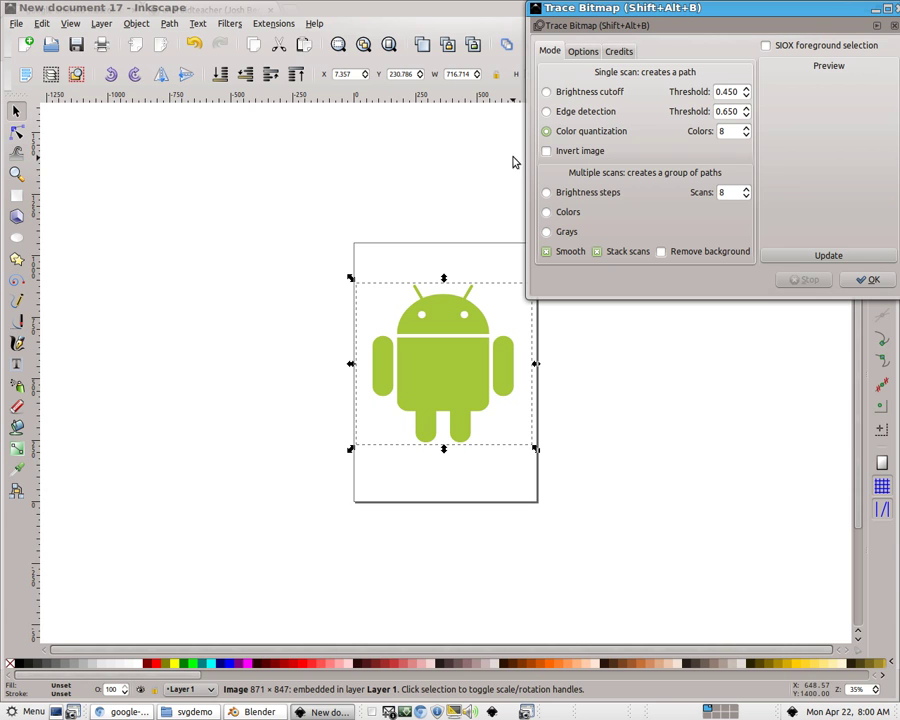
left_click(863, 258)
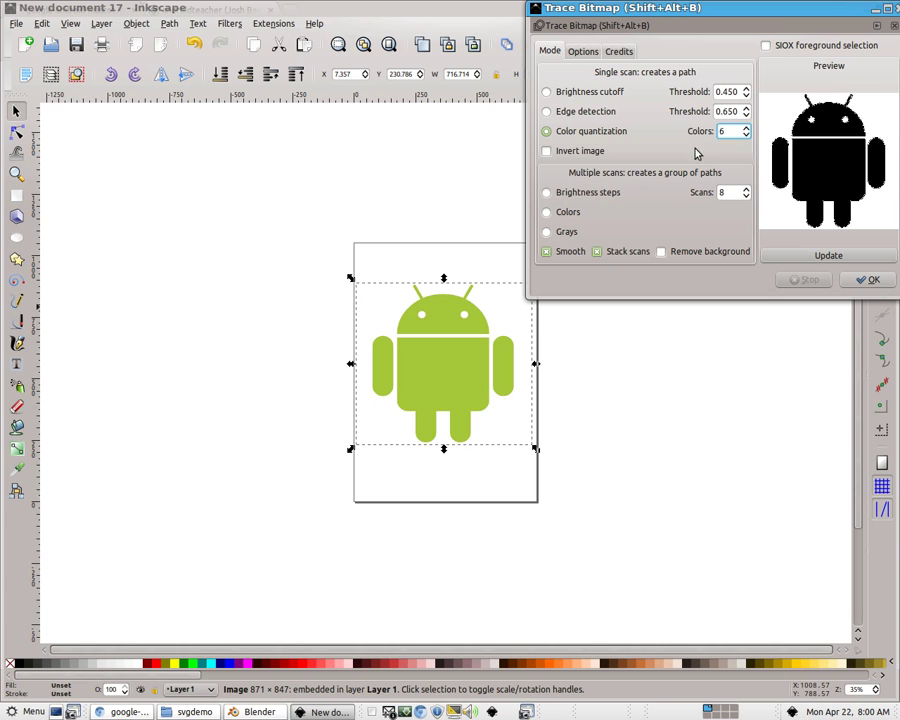
left_click(722, 133)
type("6")
left_click(808, 256)
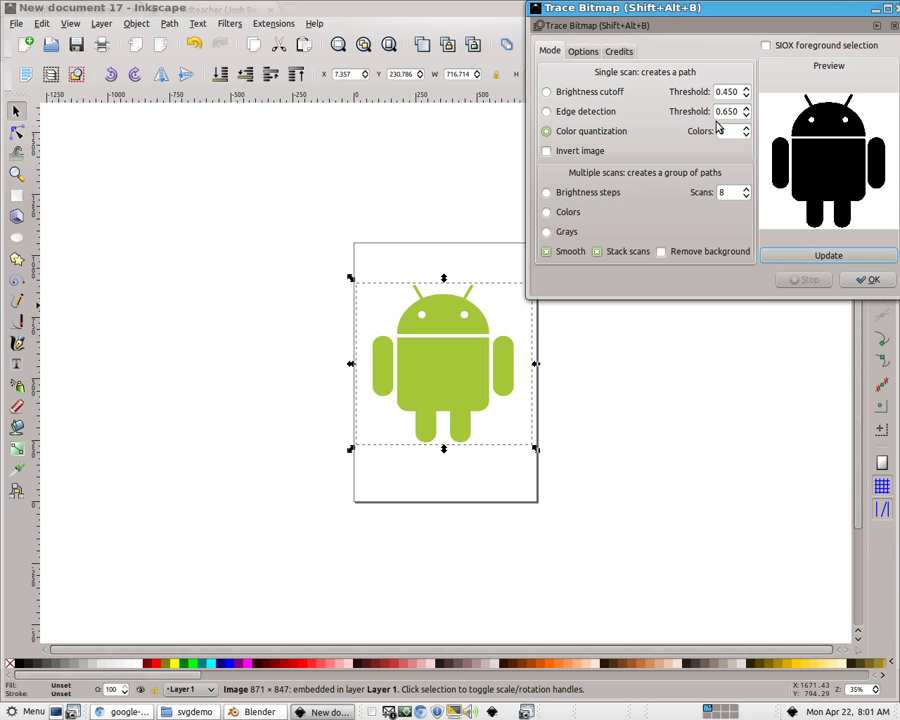
left_click(876, 281)
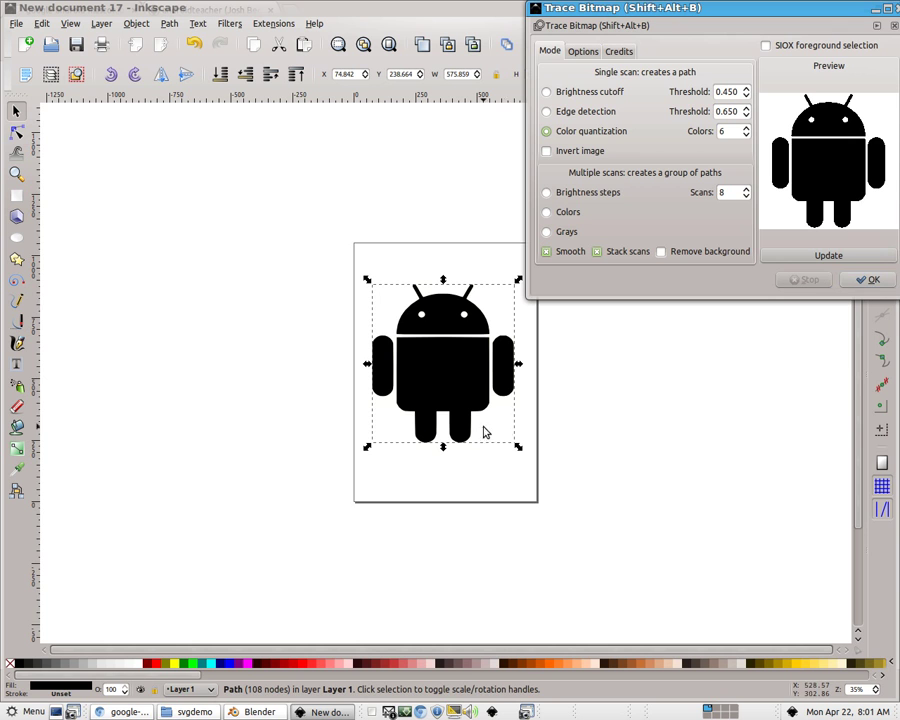
left_click_drag(608, 10, 514, 10)
- Close Trace Bitmap and save the document as drawing.svg in Downloads/svgdemo
left_click(800, 8)
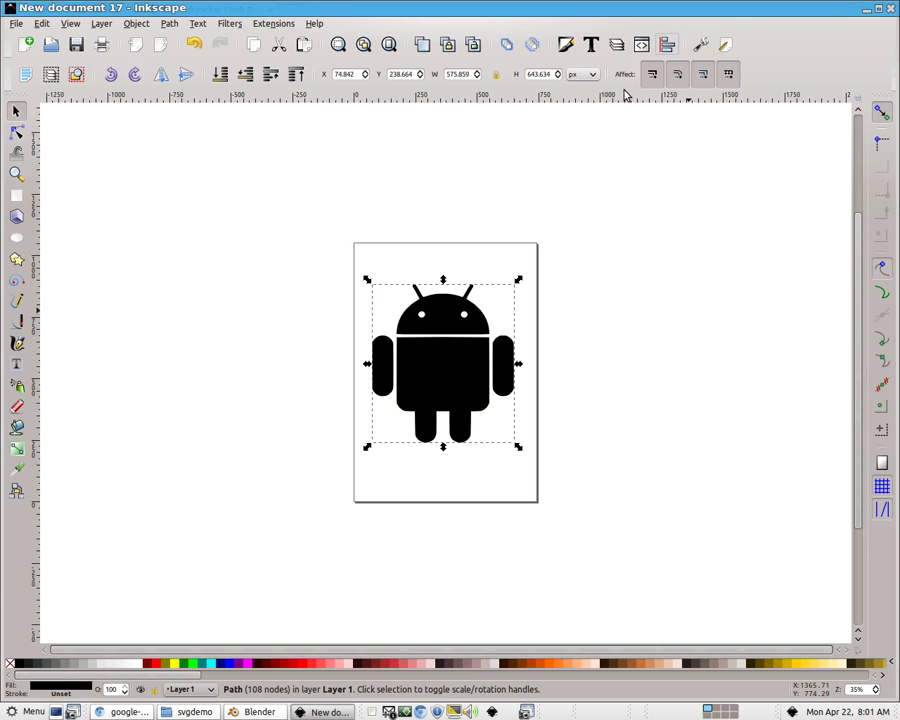
left_click(15, 23)
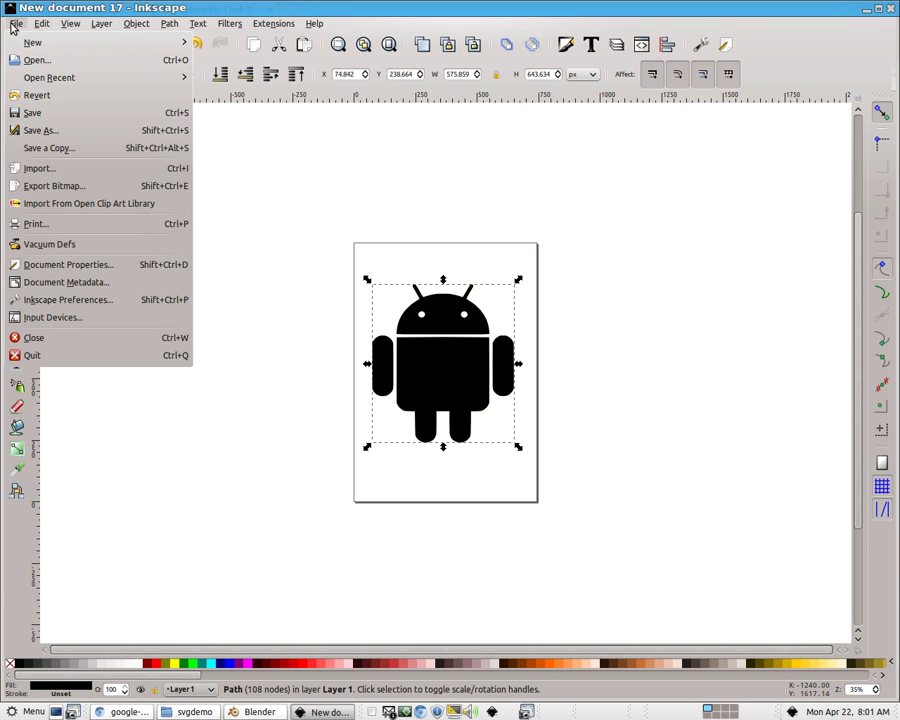
left_click(40, 130)
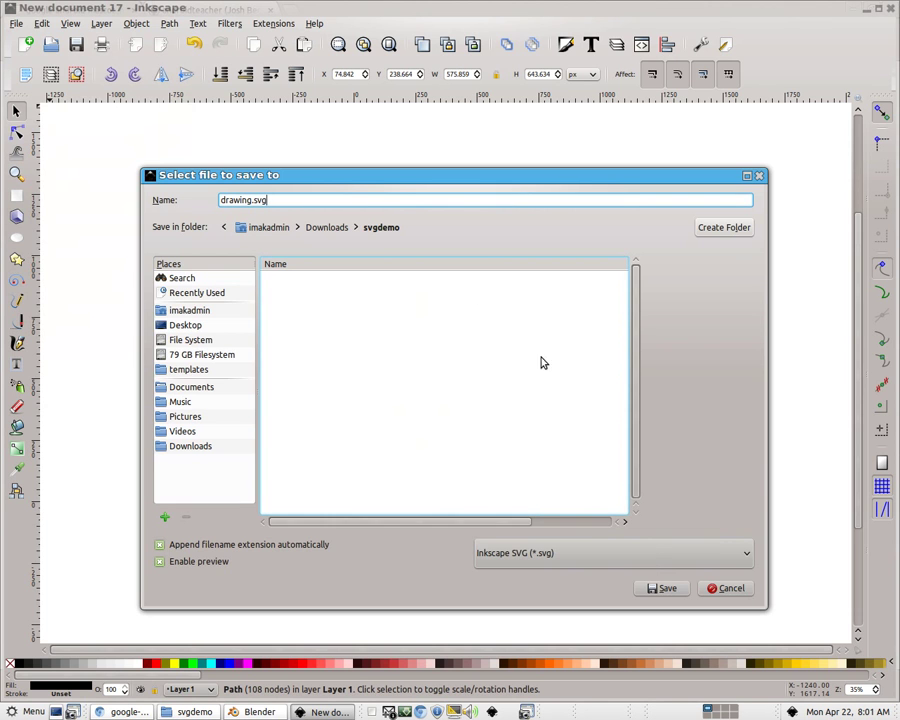
left_click(651, 590)
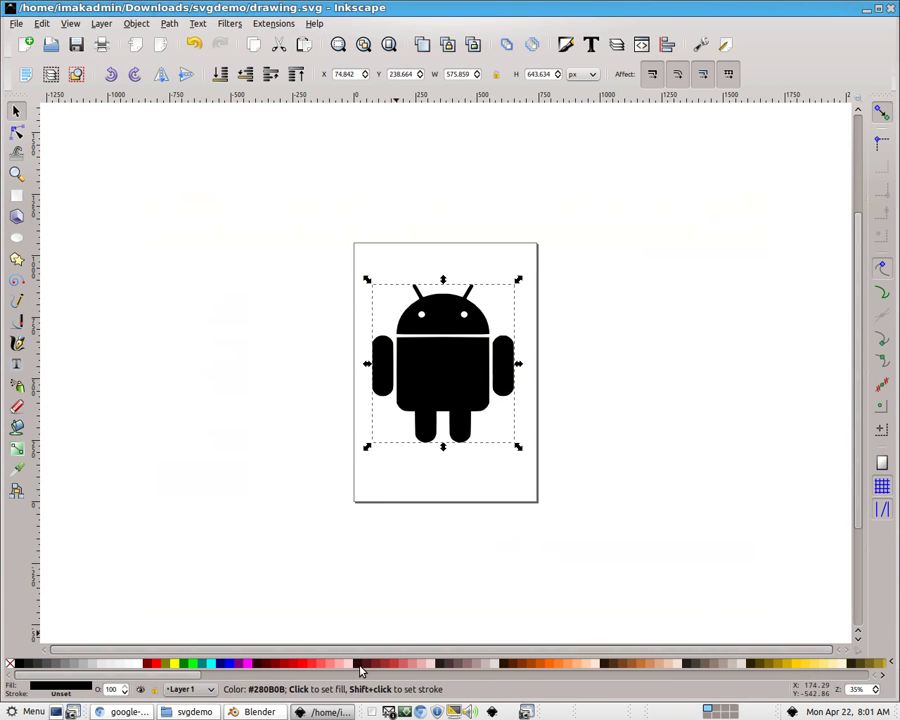
- Switch to Blender and delete the default cube
left_click(255, 712)
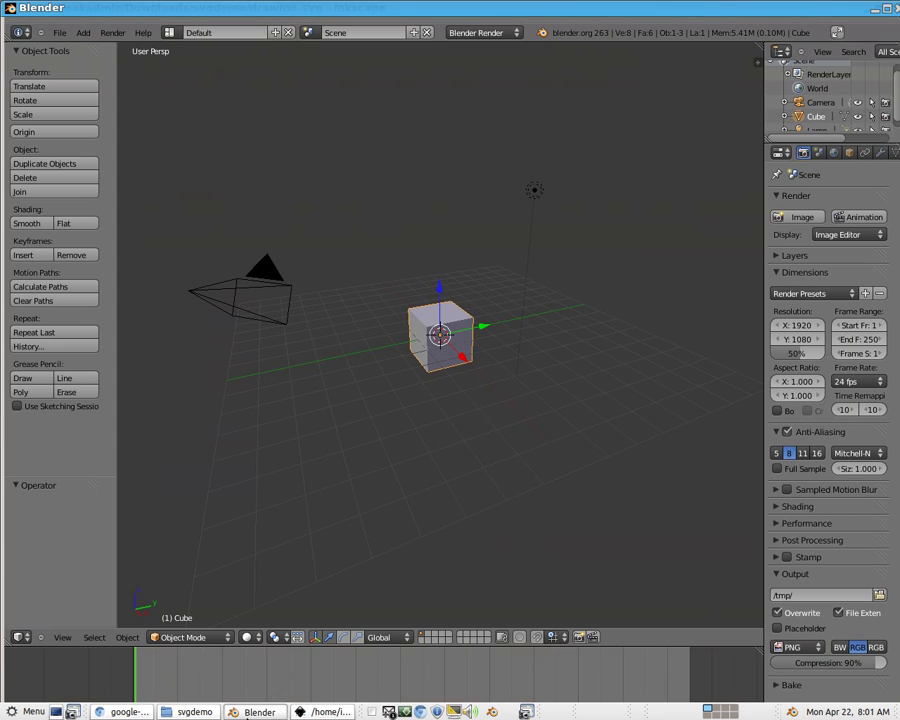
key("x")
left_click(455, 484)
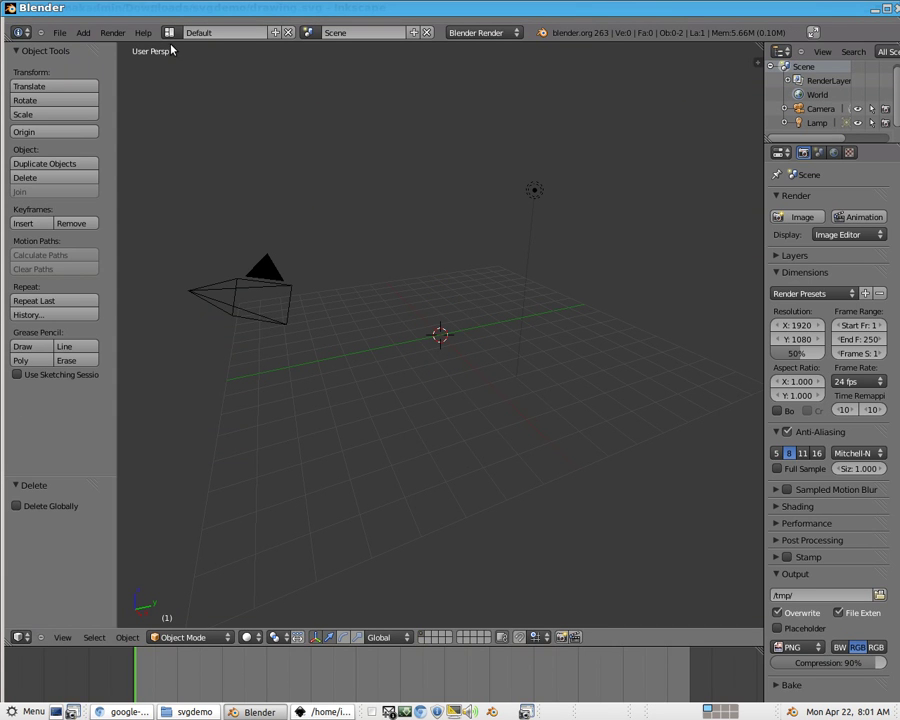
- Start a Scalable Vector Graphics import and select drawing.svg in Downloads/svgdemo
left_click(59, 32)
mouse_move(76, 246)
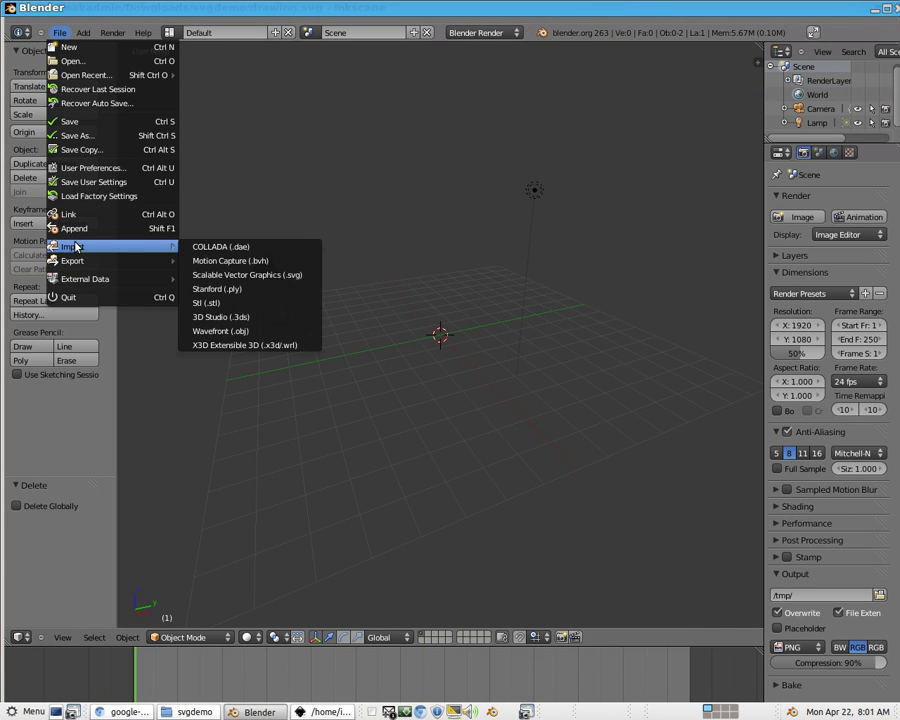
left_click(251, 275)
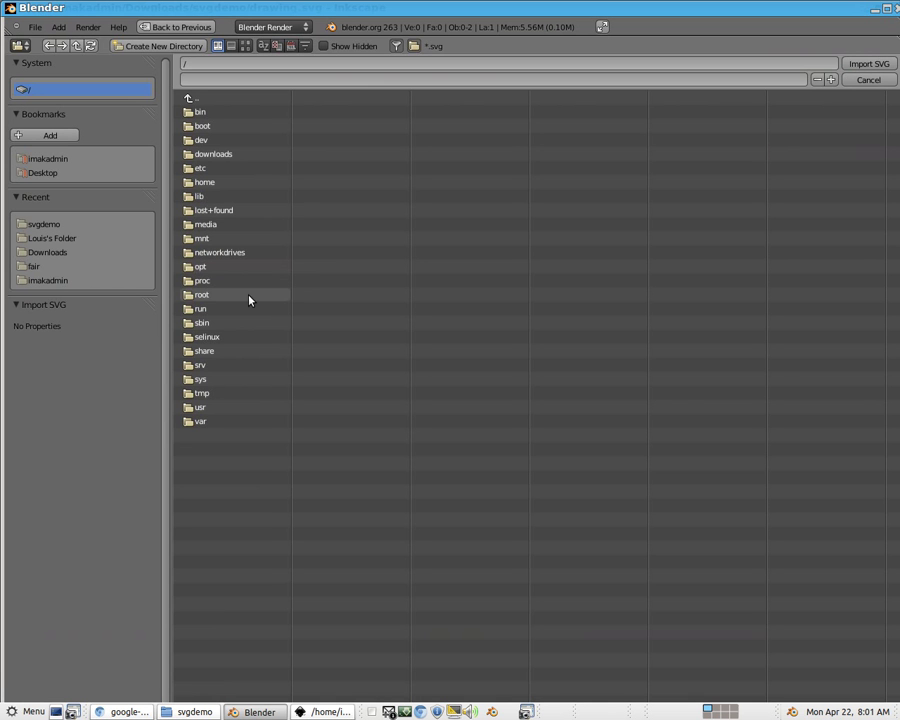
left_click(48, 158)
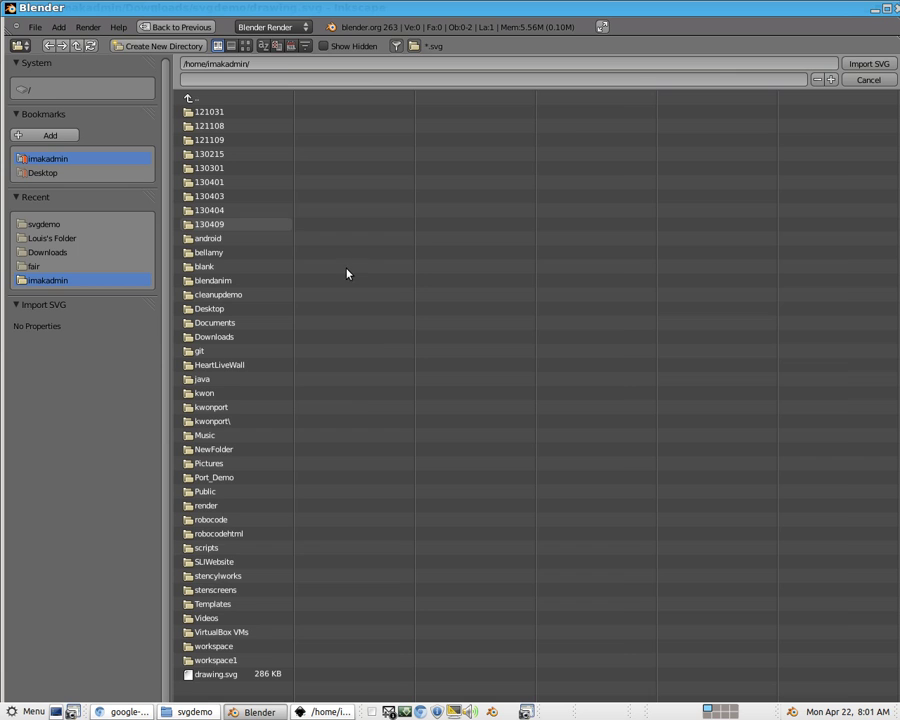
left_click(205, 333)
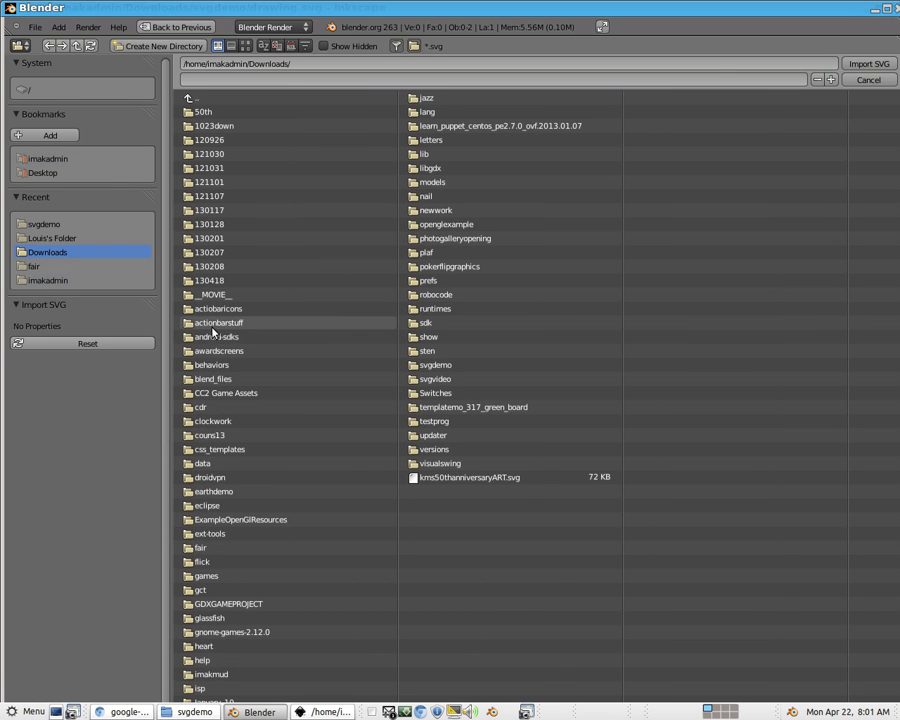
left_click(447, 366)
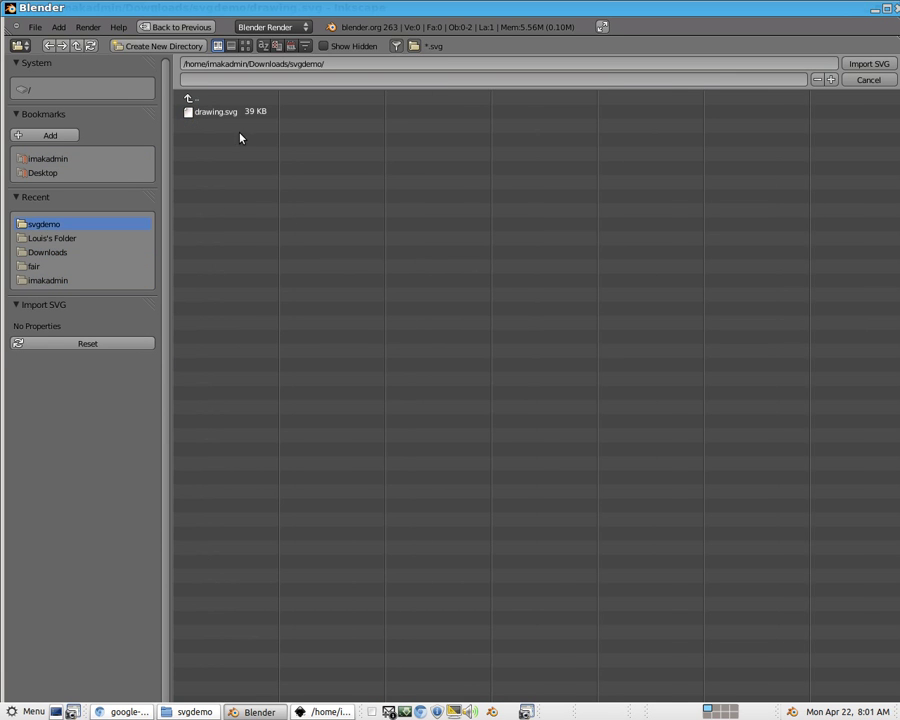
left_click(219, 116)
- Import drawing.svg into the scene as a black Android curve
double_click(219, 112)
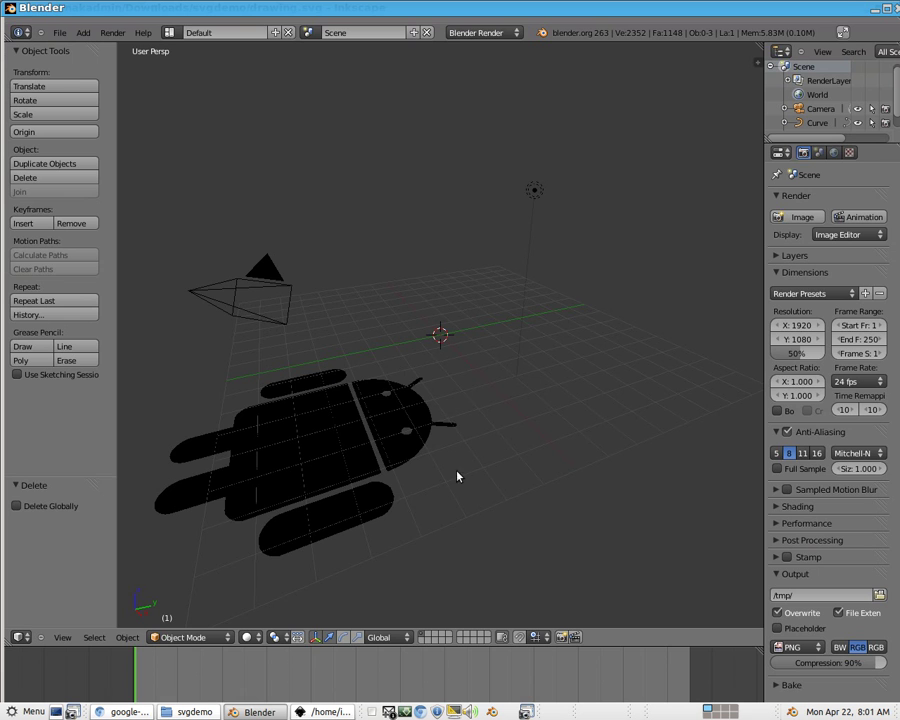
mouse_move(458, 476)
middle_mouse_down()
mouse_move(279, 520)
mouse_move(335, 536)
middle_mouse_up()
scroll(325, 530, "down", 2)
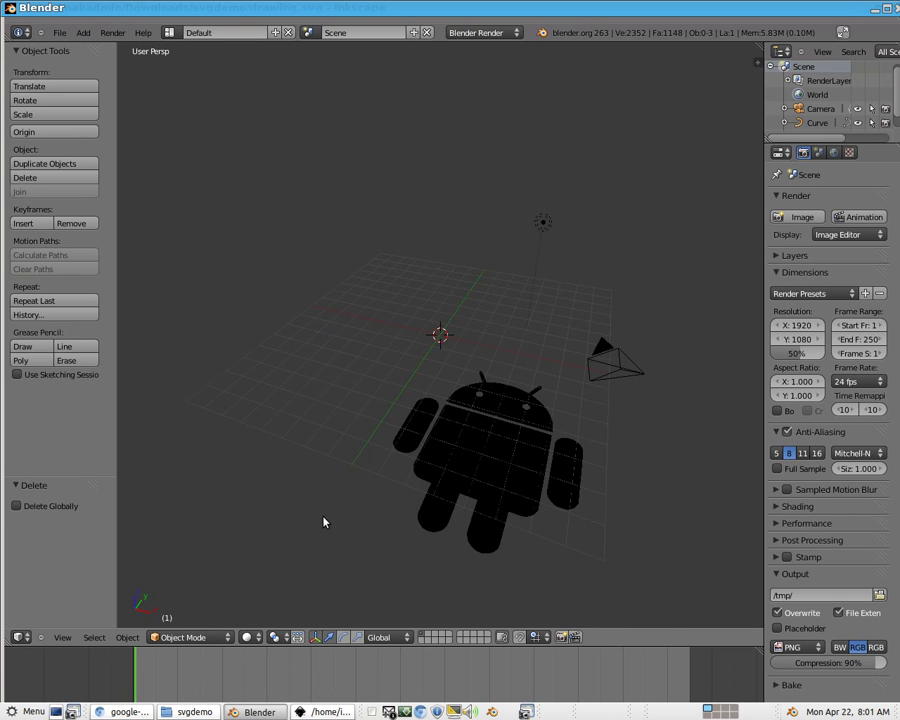
- Set the Android curve's origin to its geometry with Median Center
right_click(507, 460)
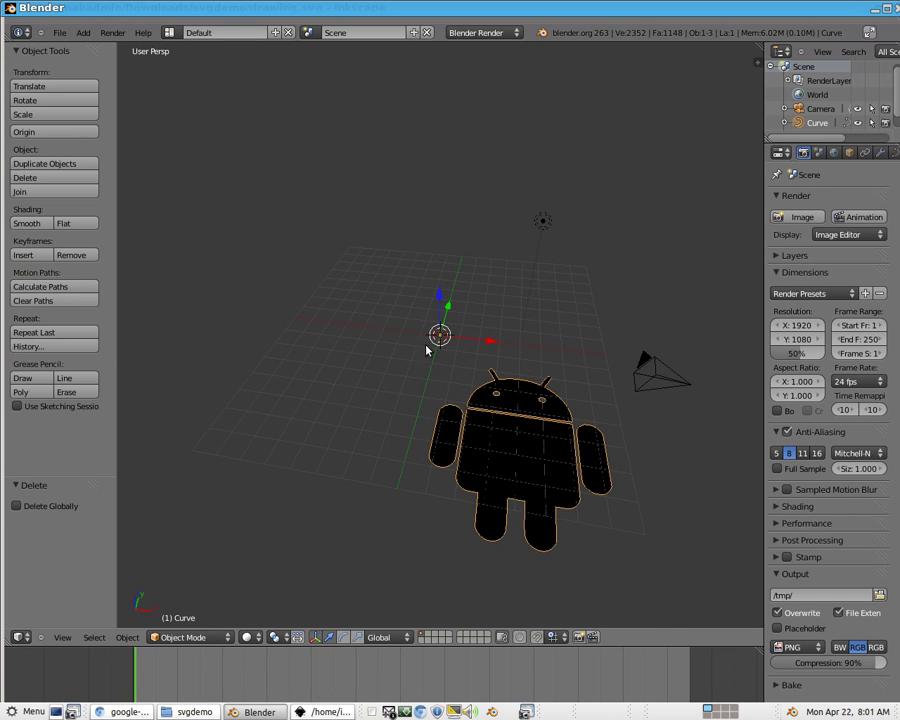
left_click(127, 637)
mouse_move(154, 579)
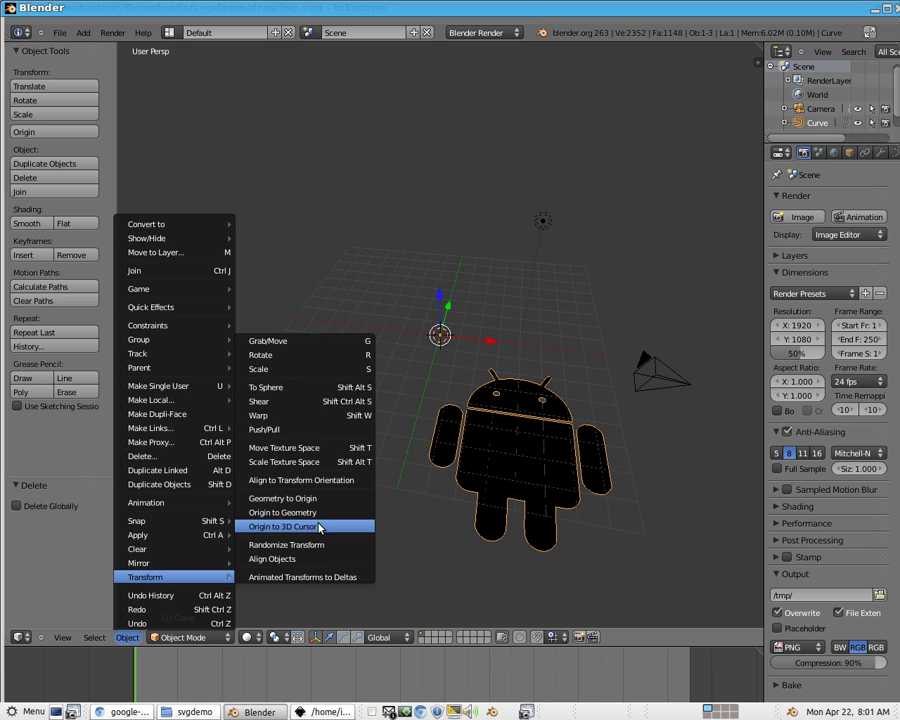
left_click(282, 512)
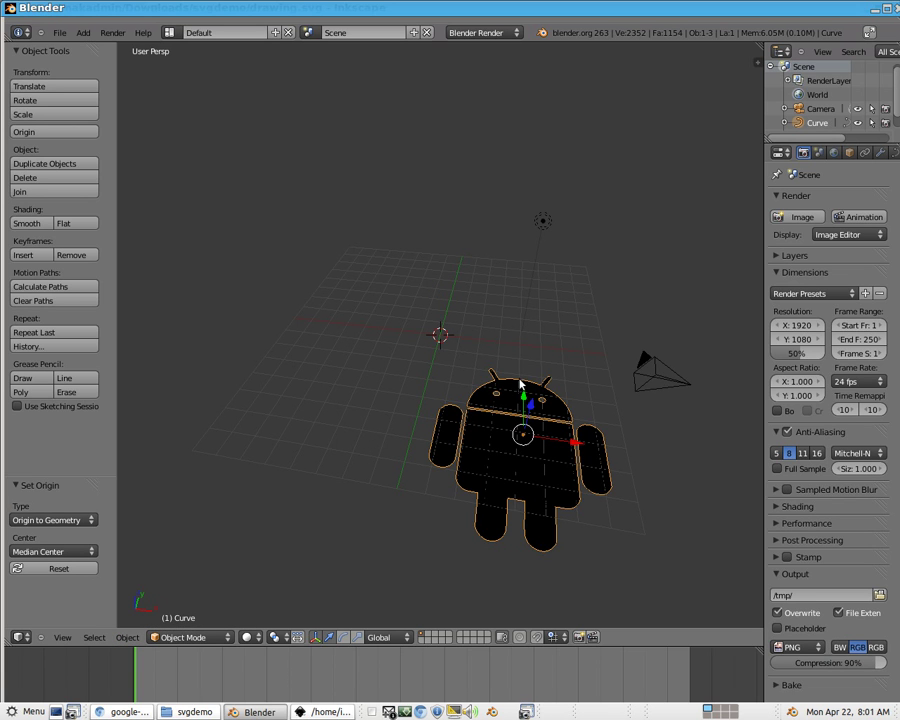
key("shift+s")
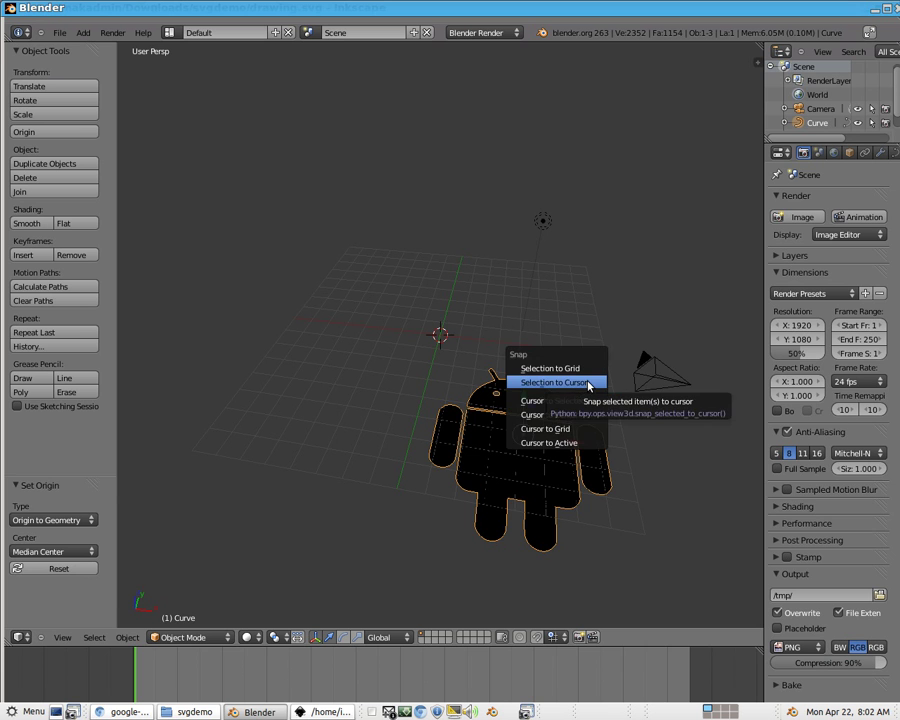
- Snap the Android curve onto the 3D cursor and nudge it slightly along X
left_click(589, 384)
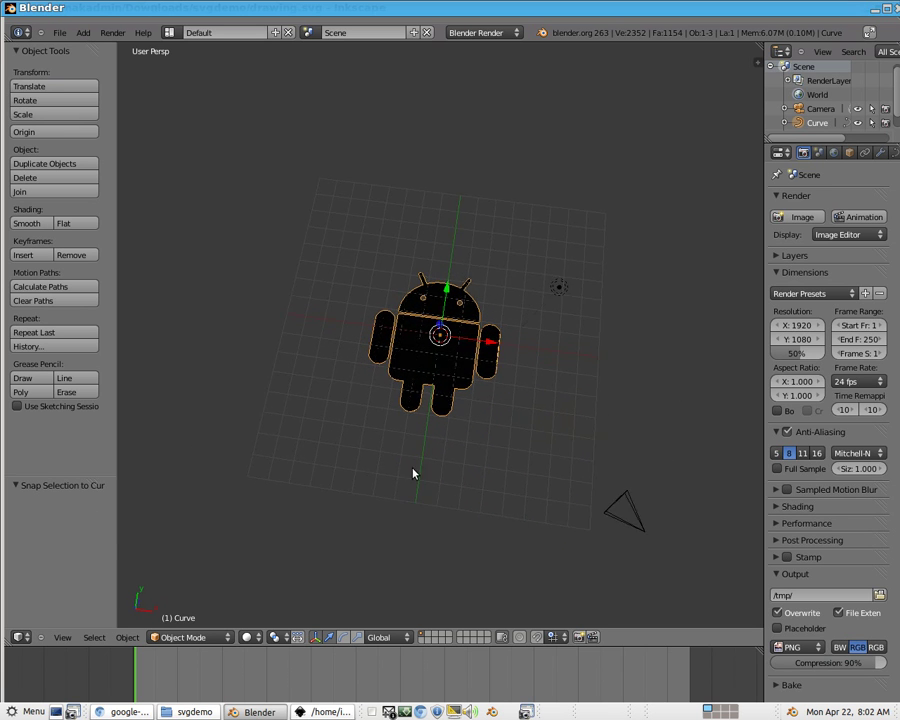
scroll(413, 473, "up", 5)
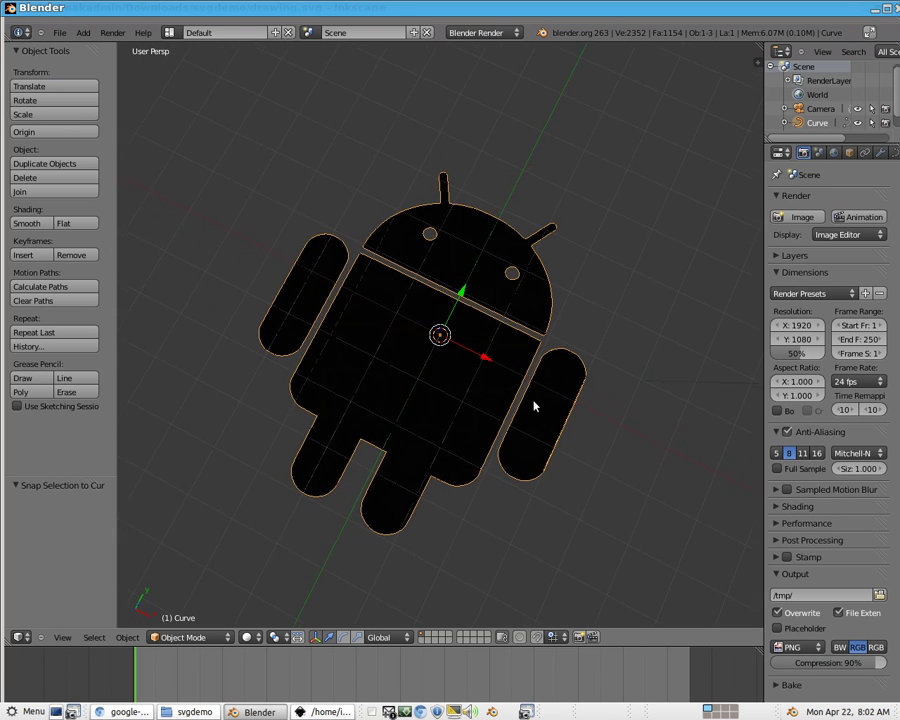
middle_click_drag(534, 405, 428, 436)
middle_click_drag(355, 480, 348, 441)
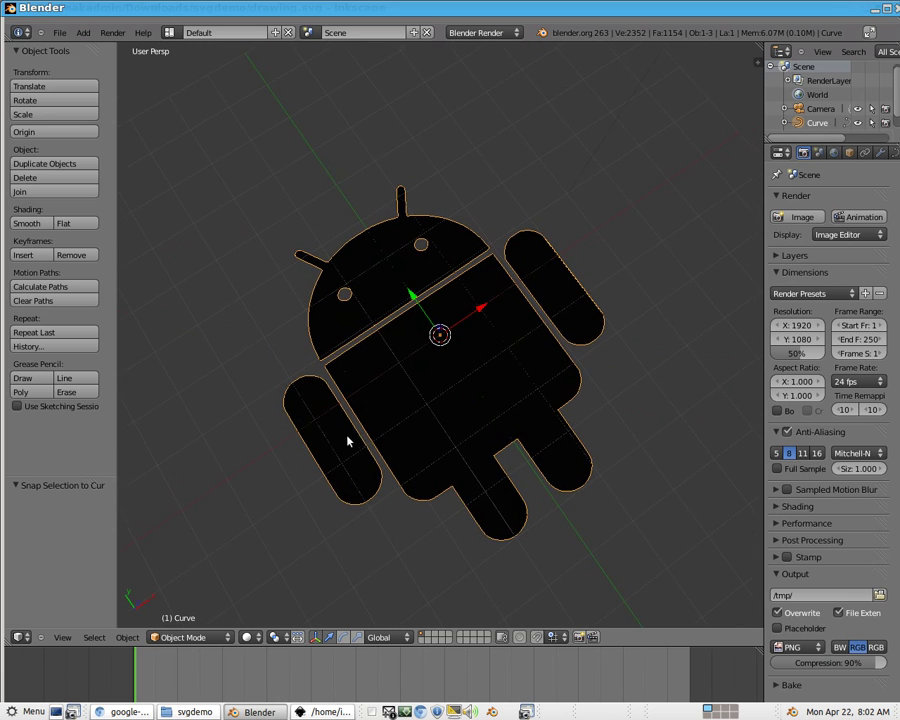
middle_click_drag(623, 457, 345, 305)
middle_click_drag(700, 357, 418, 157)
middle_click_drag(462, 285, 446, 263)
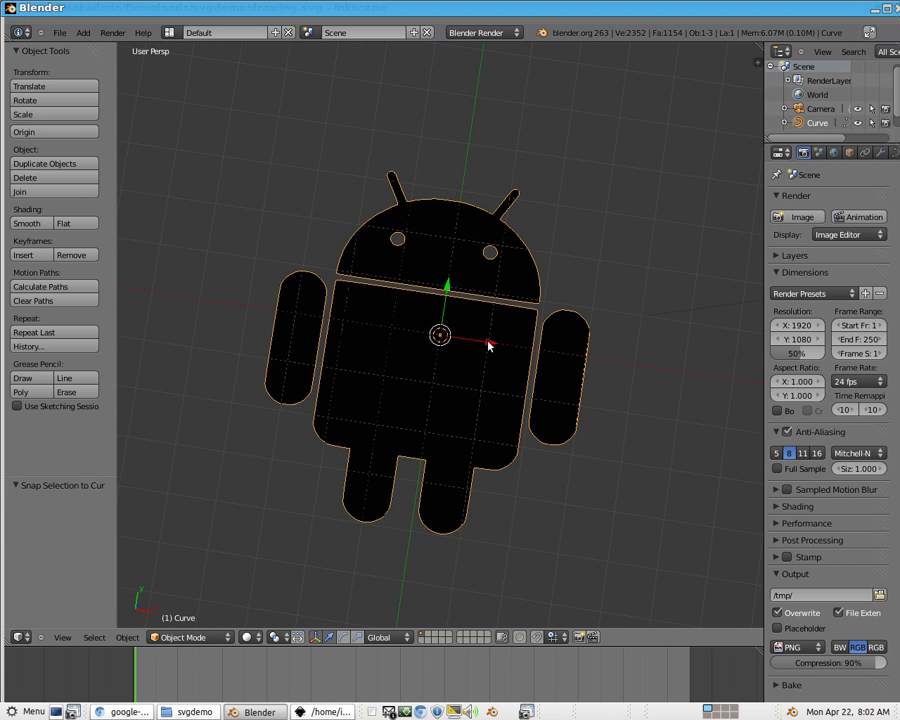
left_click_drag(489, 345, 499, 350)
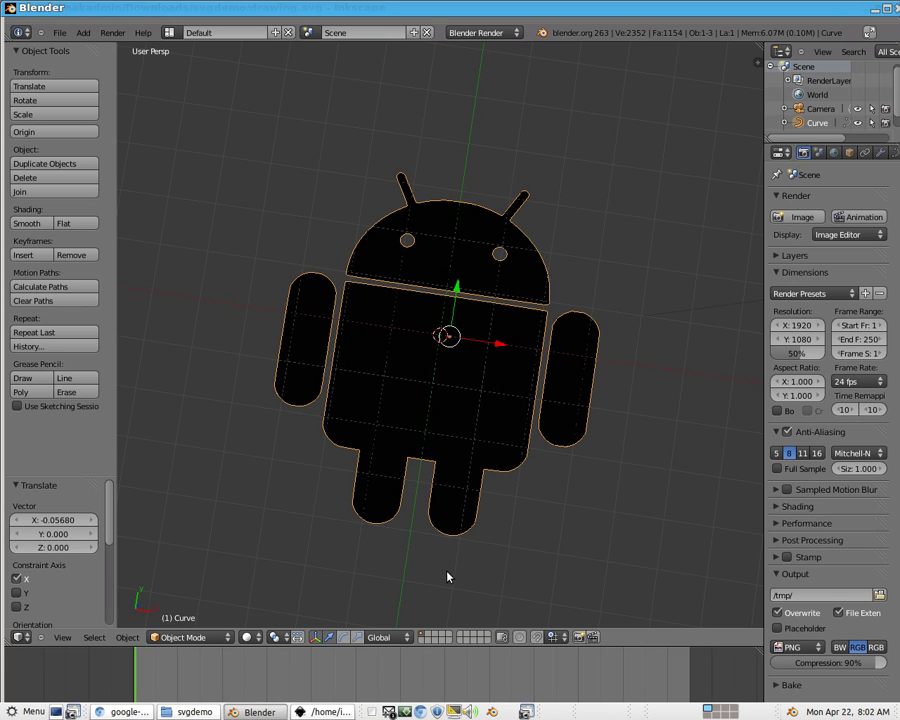
- Set the curve's origin to the 3D cursor at the scene centre
left_click(127, 638)
mouse_move(163, 577)
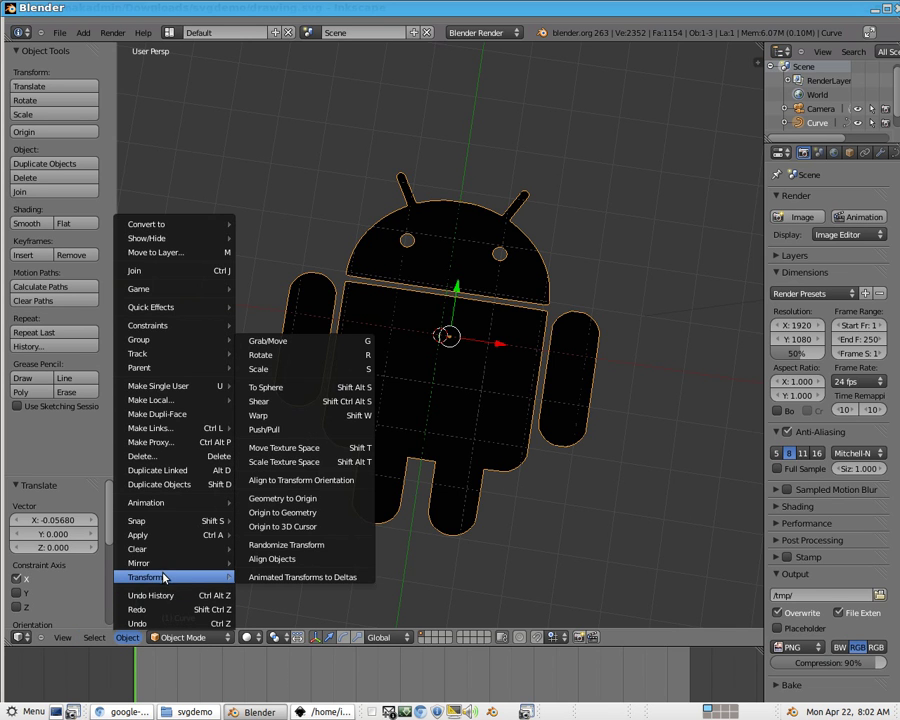
left_click(294, 527)
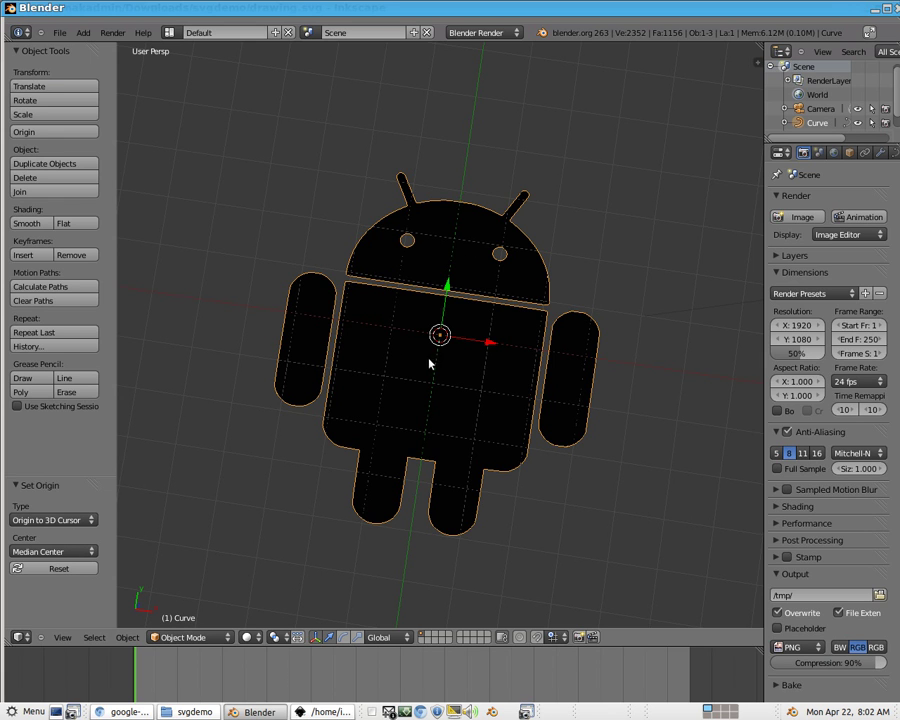
middle_click_drag(568, 532, 526, 477)
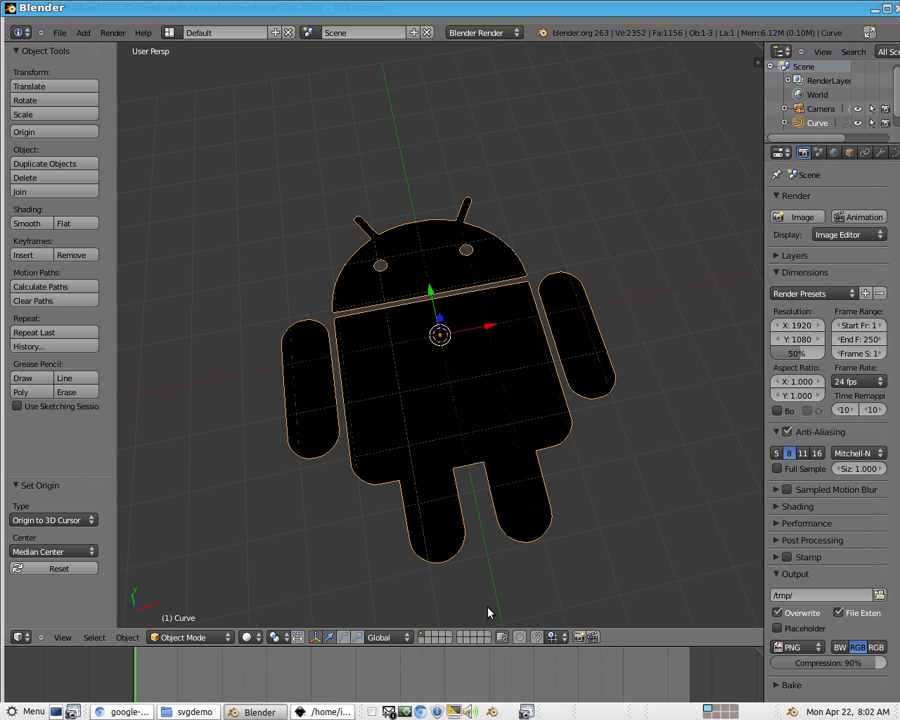
middle_click_drag(408, 404, 410, 452)
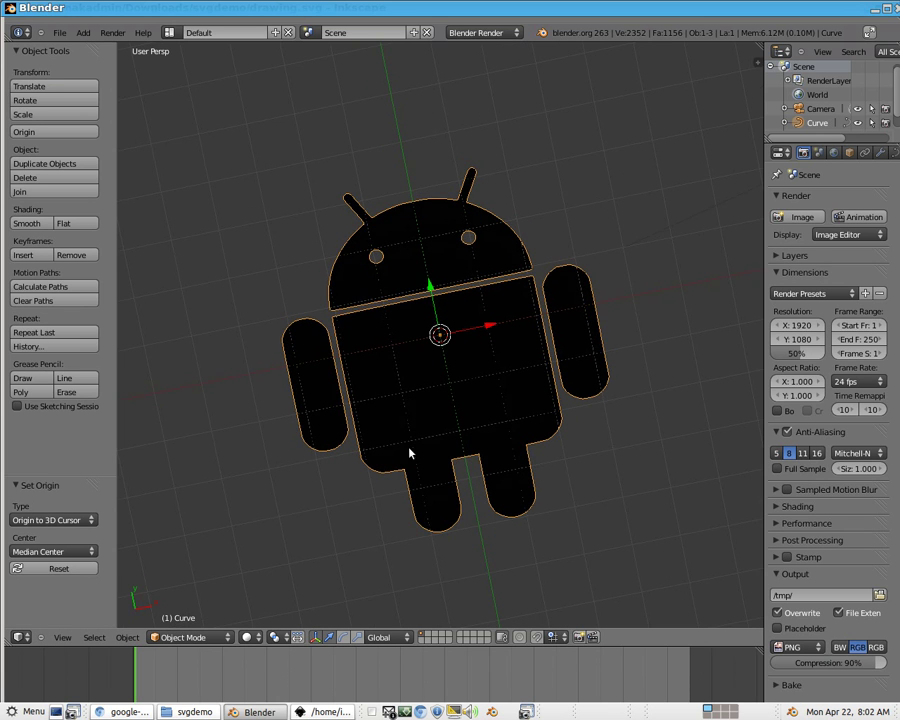
- Convert the Android curve to a mesh of 1176 vertices and 1156 faces via Alt+C
middle_click_drag(358, 593, 437, 523)
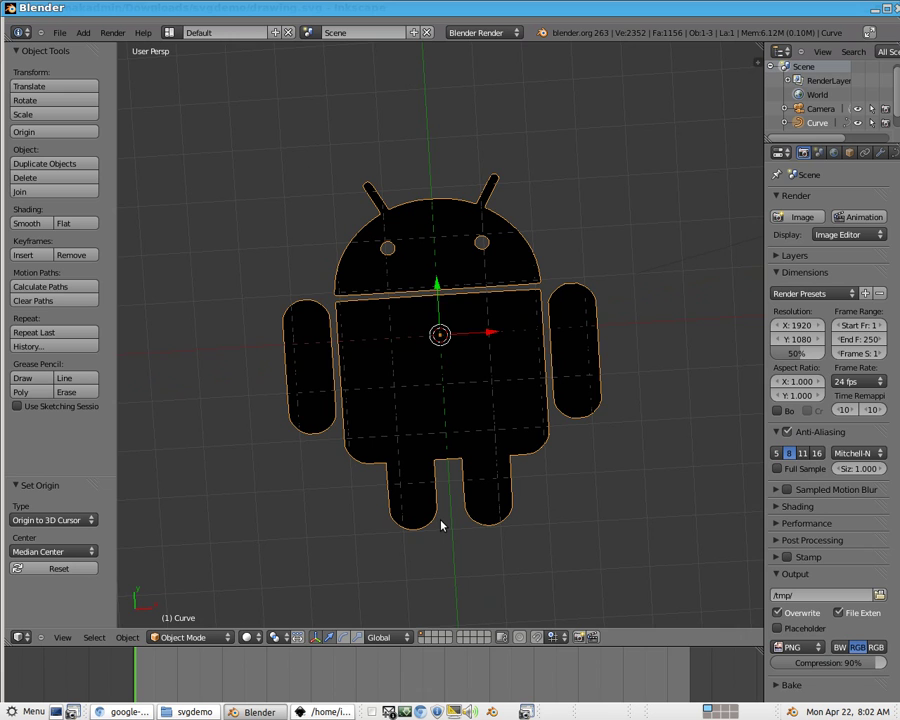
key("alt+c")
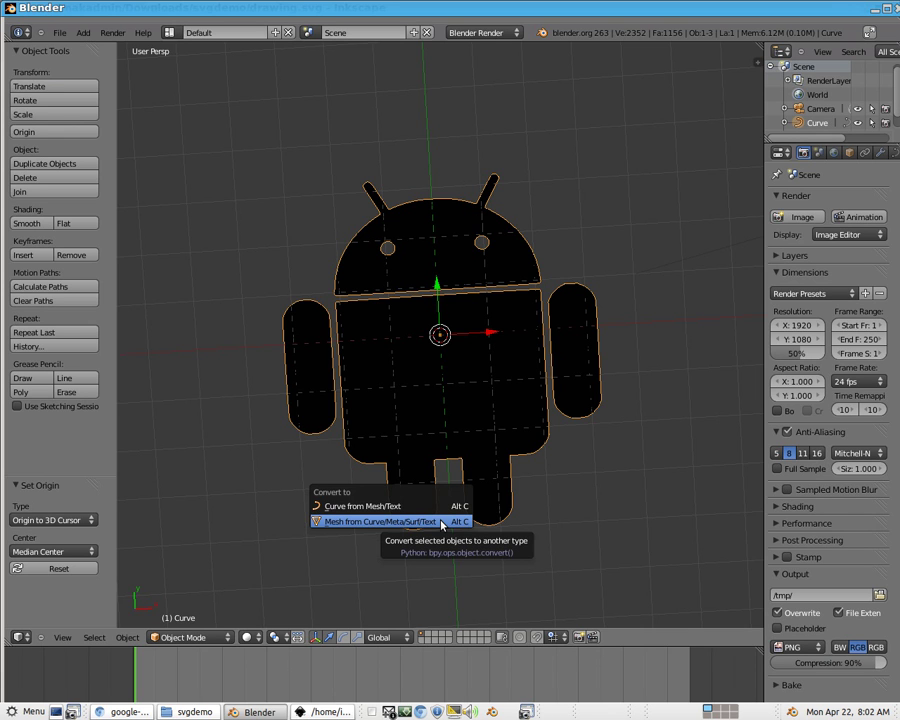
left_click(441, 522)
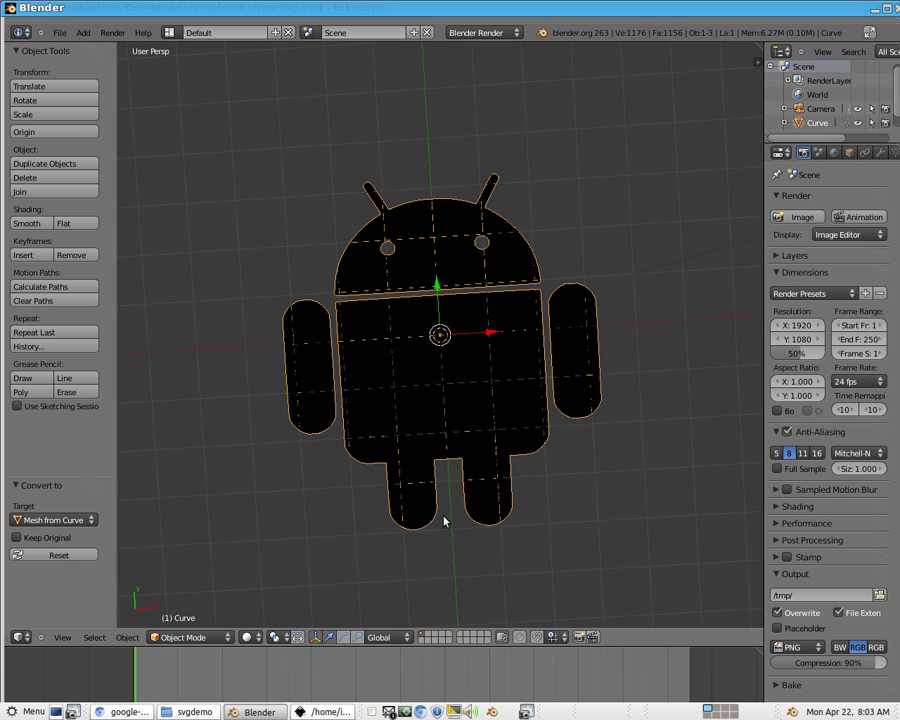
middle_click_drag(460, 506, 446, 462)
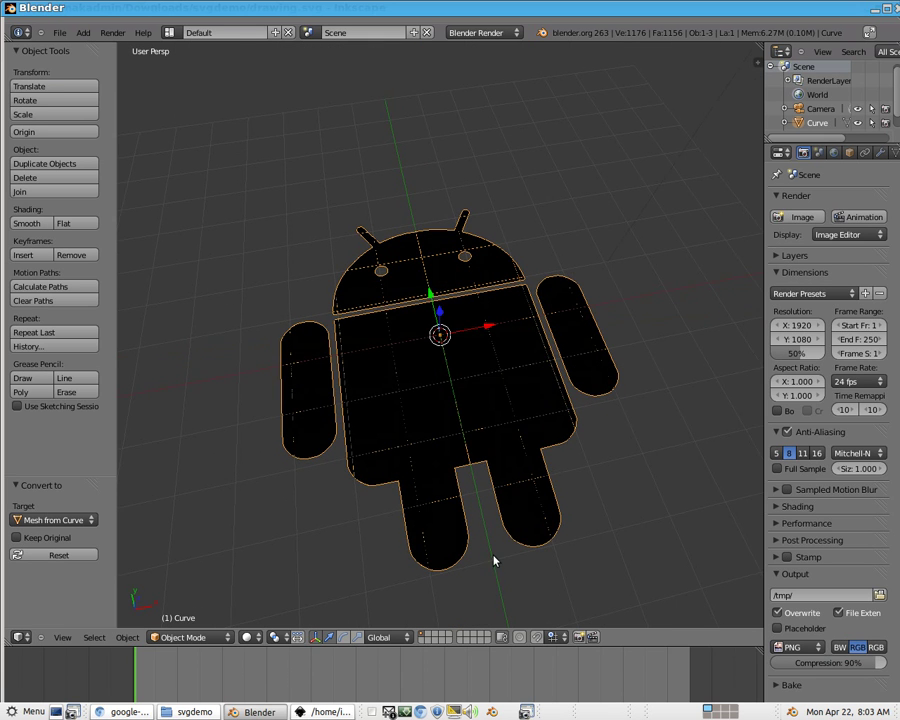
middle_click_drag(492, 558, 327, 521)
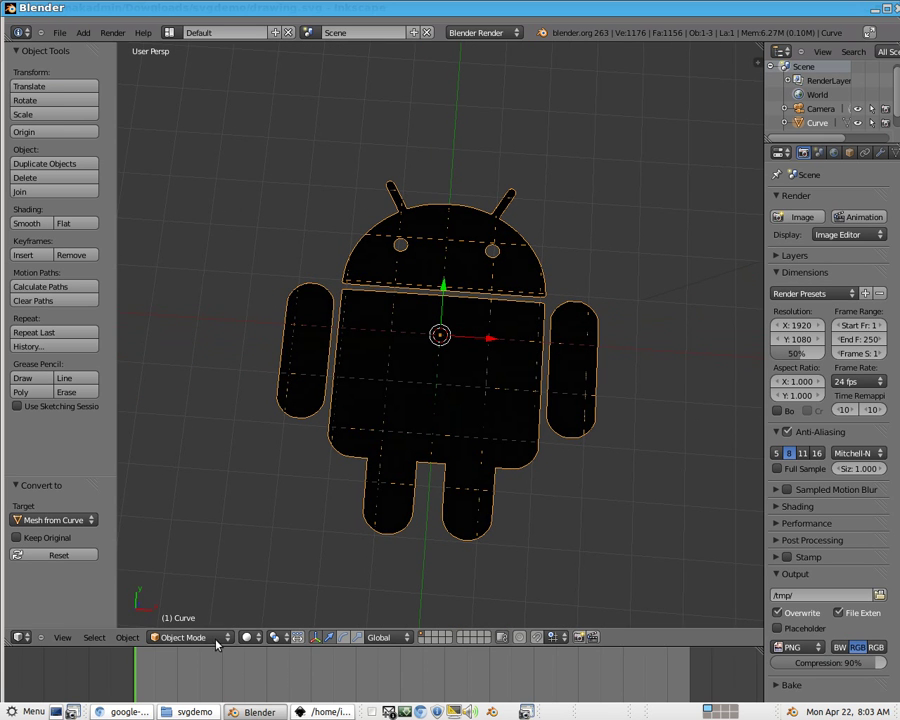
left_click(190, 637)
- Enter Edit Mode and set SVGMat.001's diffuse colour to pure green (R 0, G 1, B 0)
left_click(201, 609)
middle_click_drag(423, 556, 367, 435)
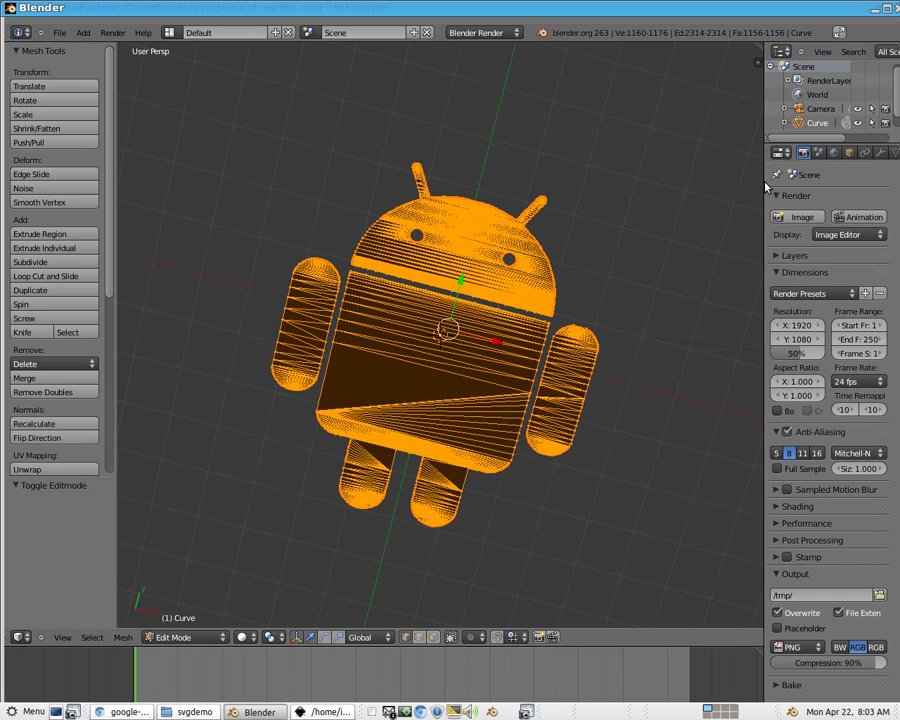
left_click_drag(762, 183, 622, 190)
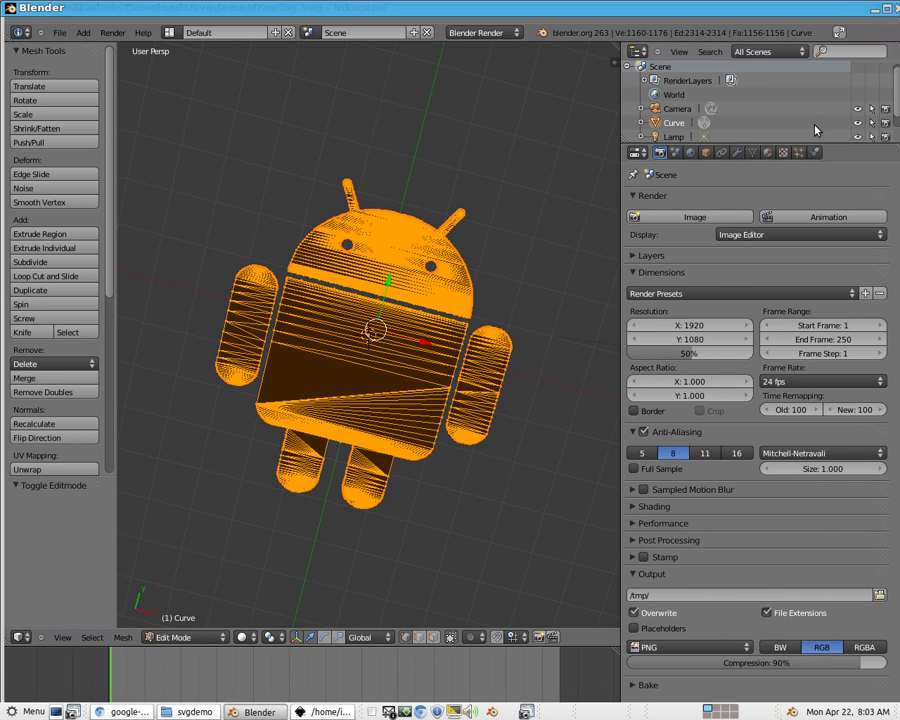
left_click(769, 152)
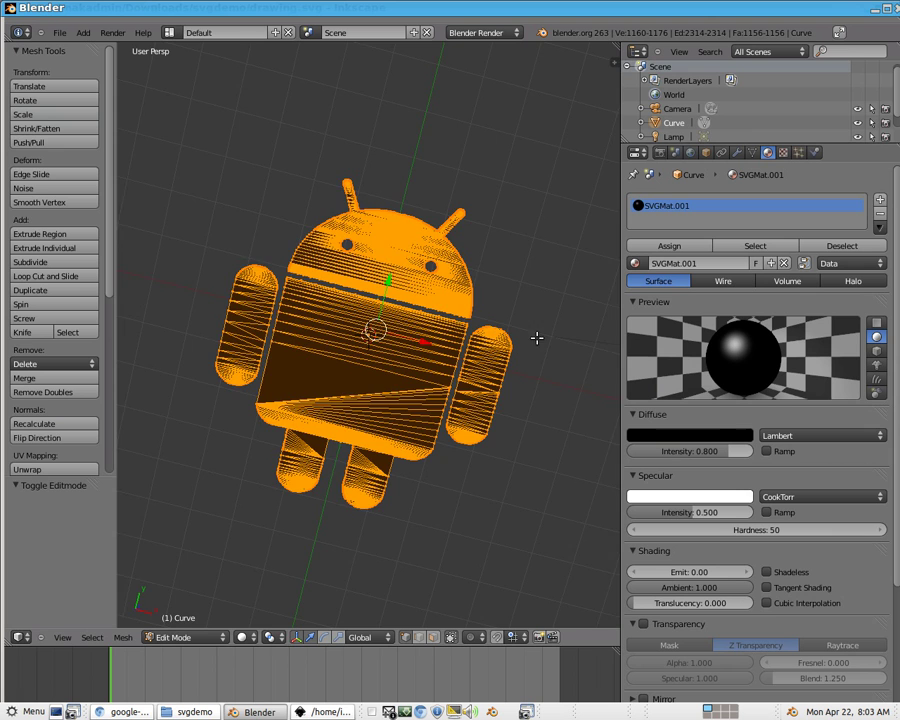
middle_click_drag(545, 341, 520, 302)
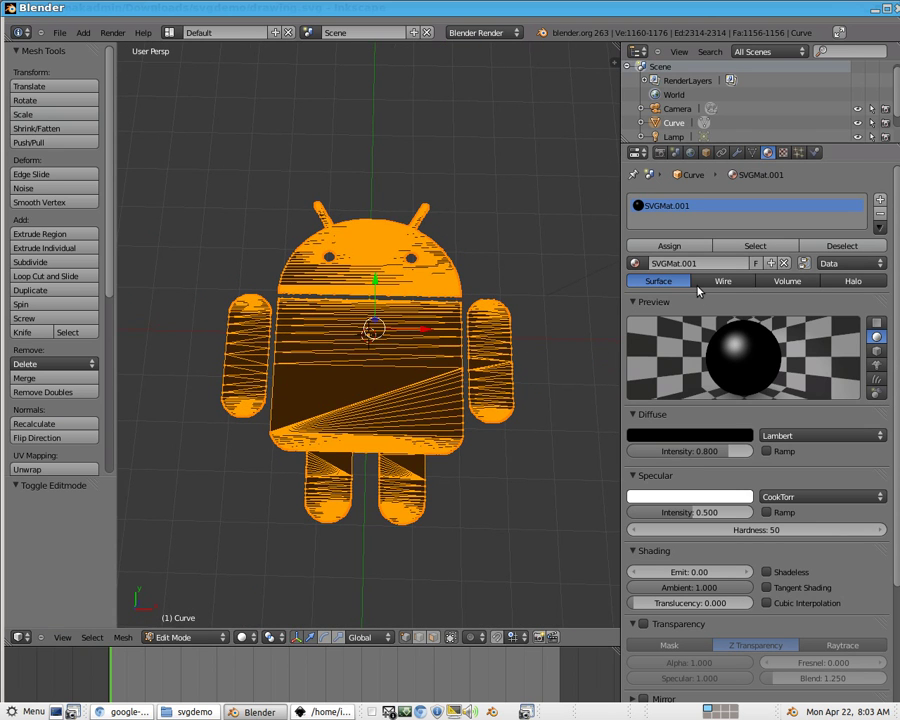
left_click(665, 434)
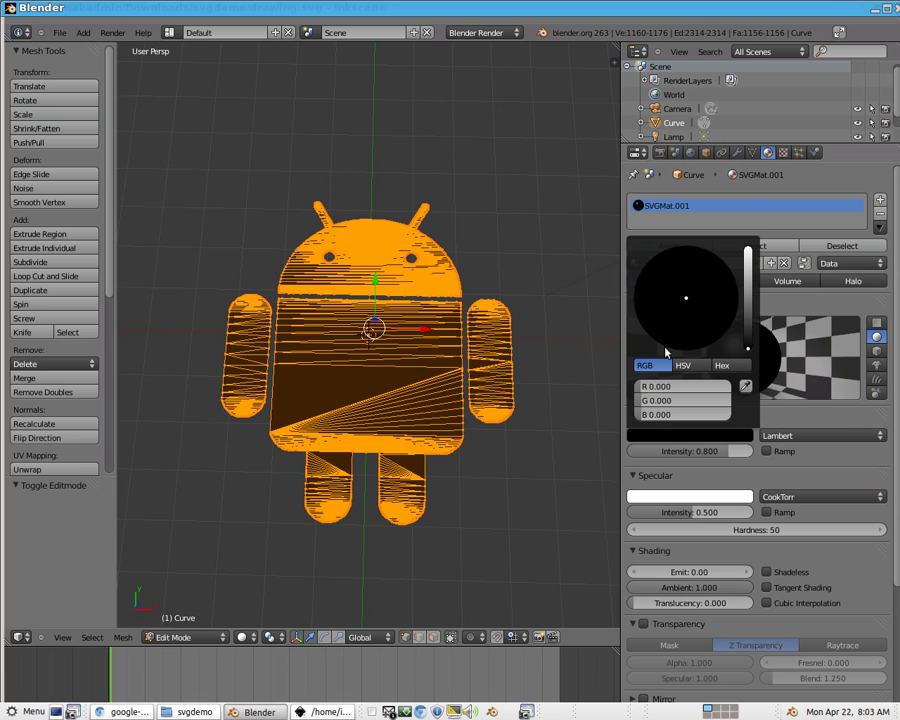
left_click_drag(639, 400, 743, 400)
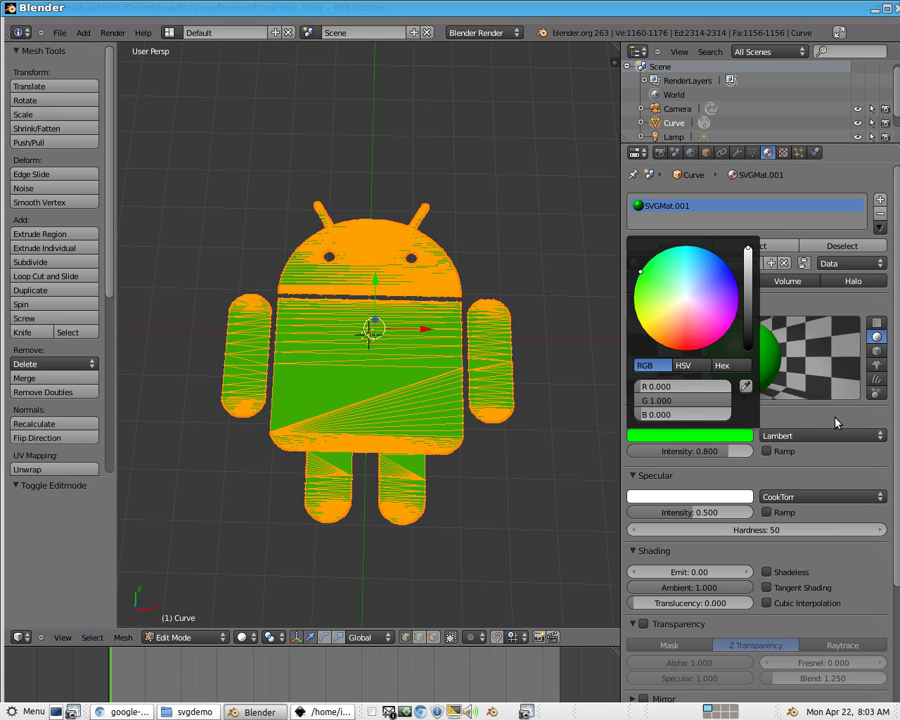
middle_click_drag(458, 458, 473, 450)
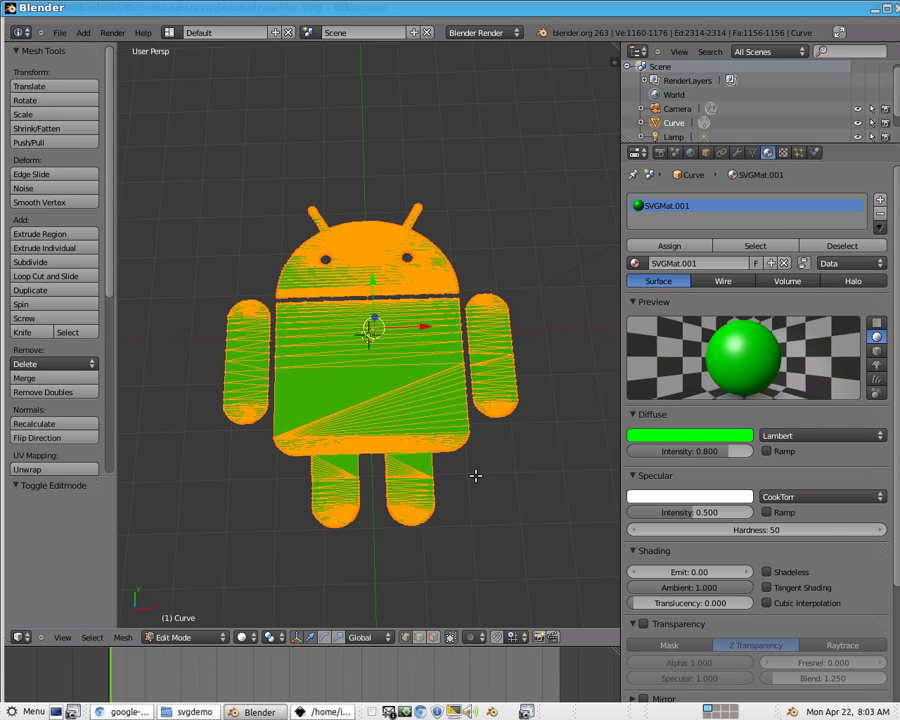
middle_click_drag(504, 550, 505, 577)
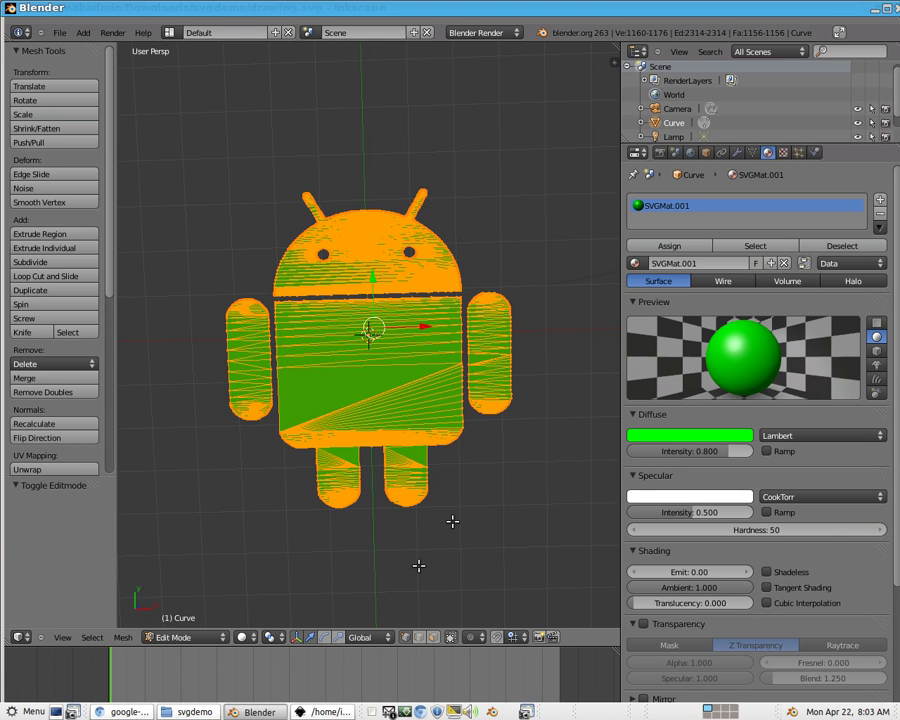
- Add a new purple material, Material.001, and assign it to the triangular lower-body face
key("a")
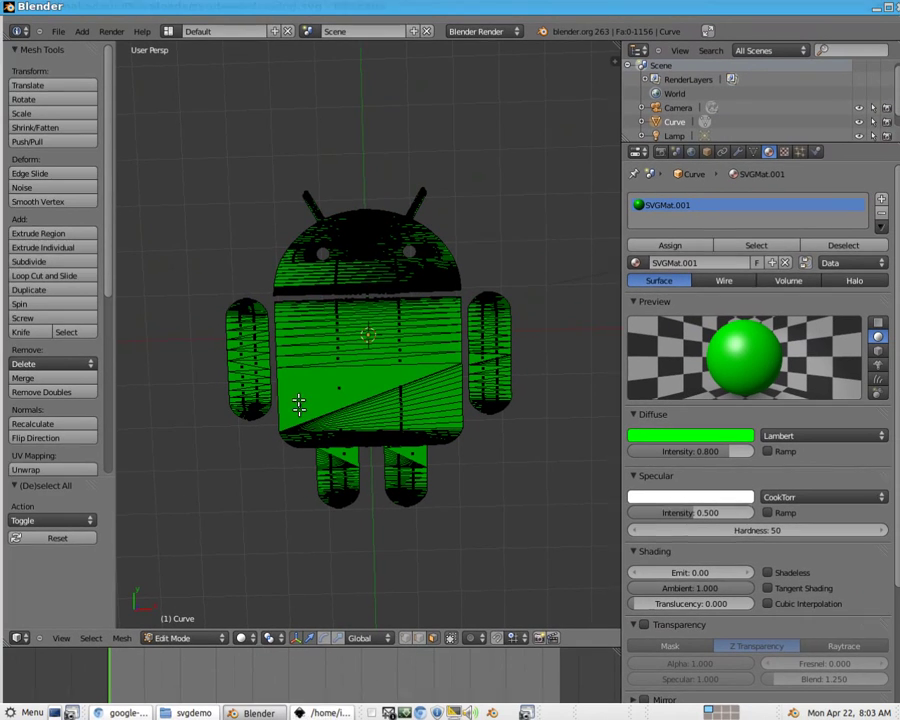
right_click(334, 390)
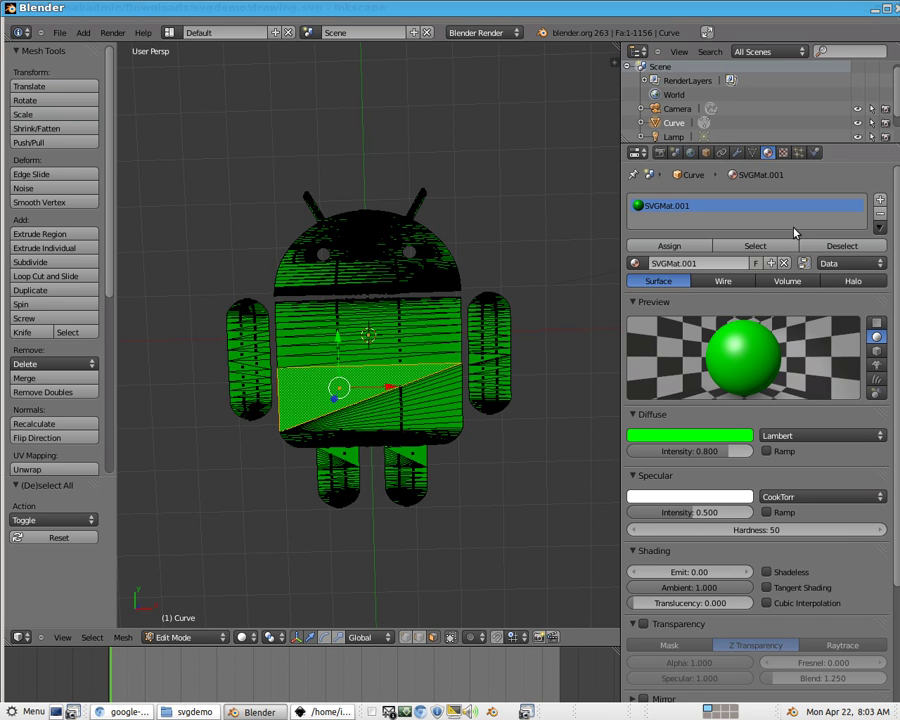
left_click(880, 199)
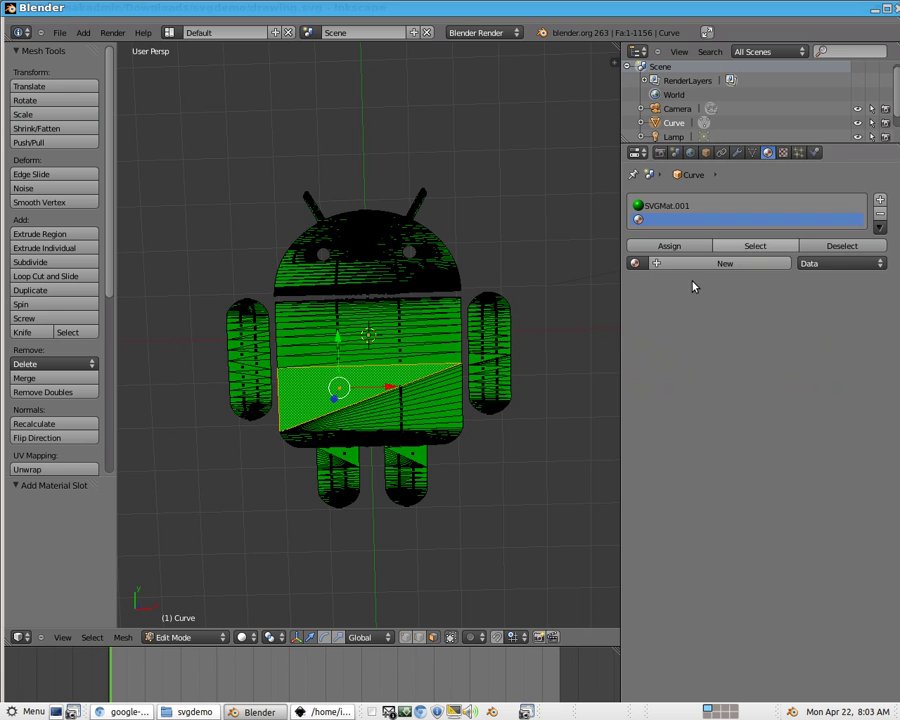
left_click(697, 264)
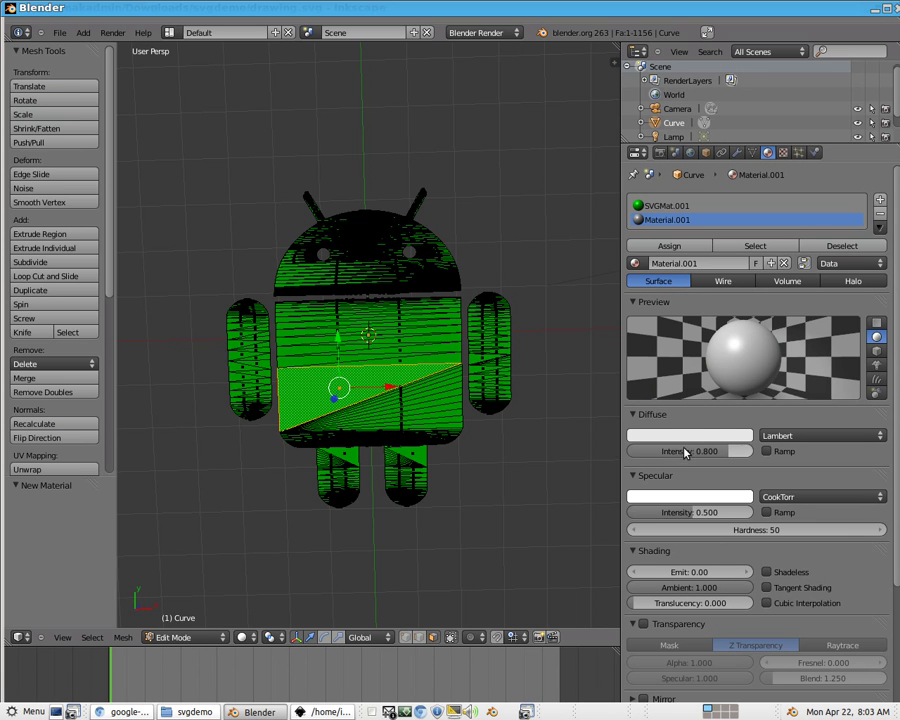
left_click(669, 246)
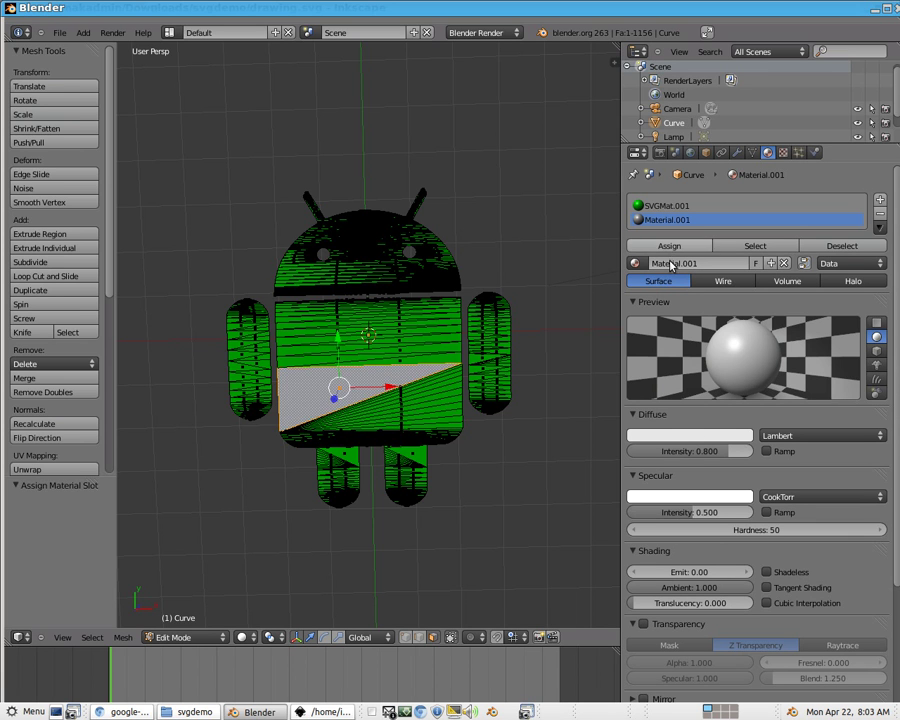
left_click(689, 436)
left_click_drag(709, 298, 735, 279)
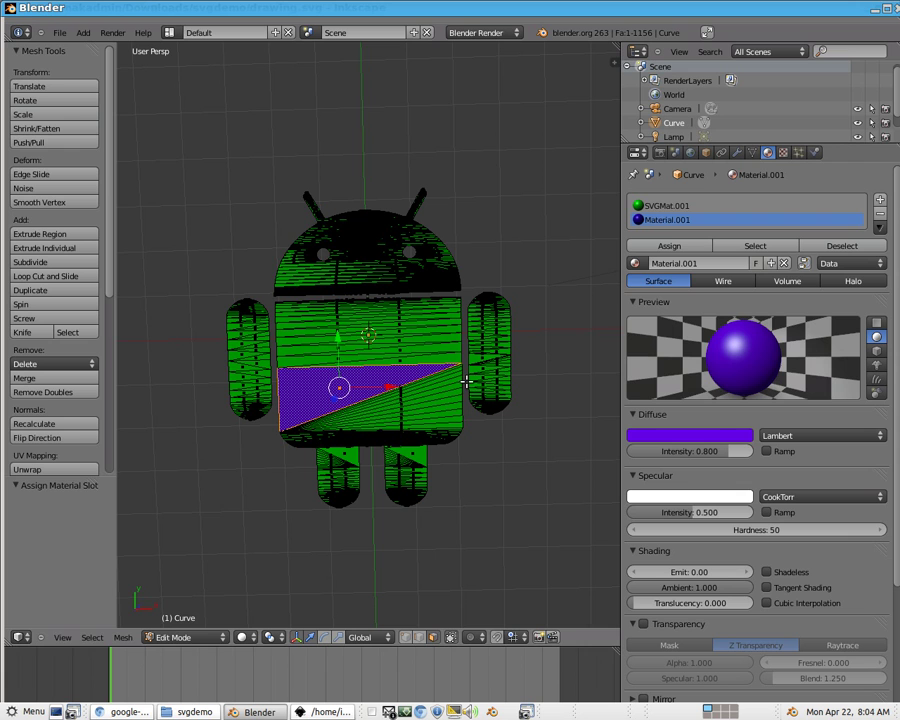
- Reassign every face of the mesh to the green SVGMat.001 material
left_click(655, 208)
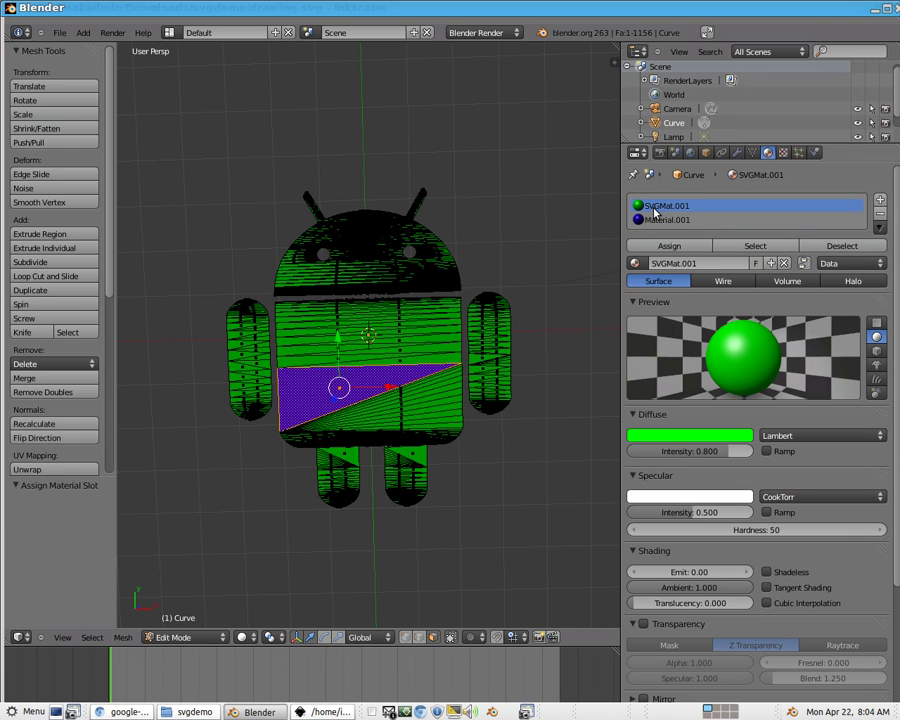
key("a")
key("a")
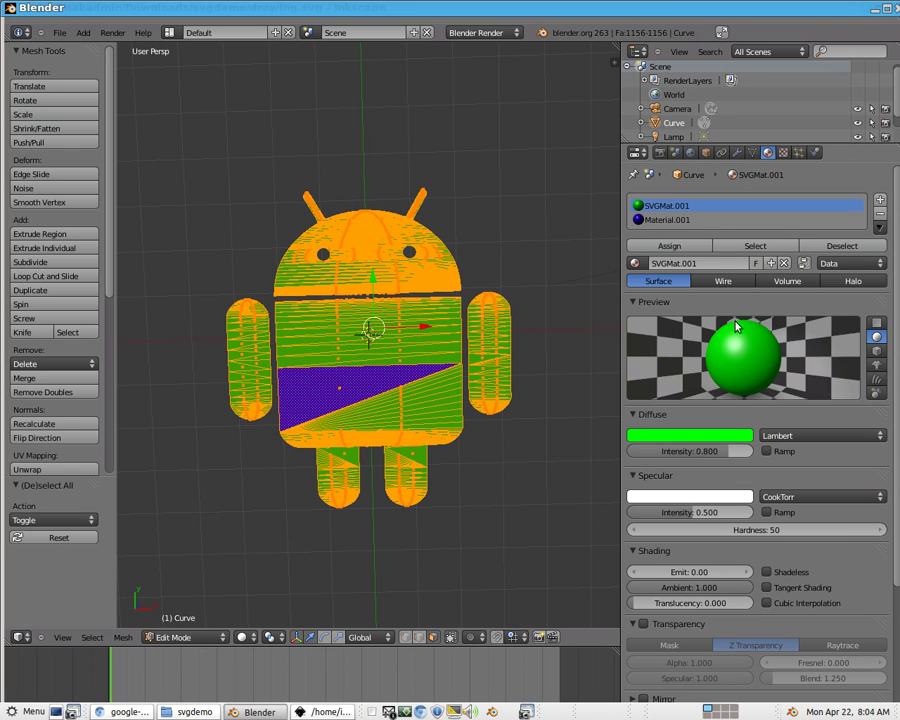
left_click(674, 245)
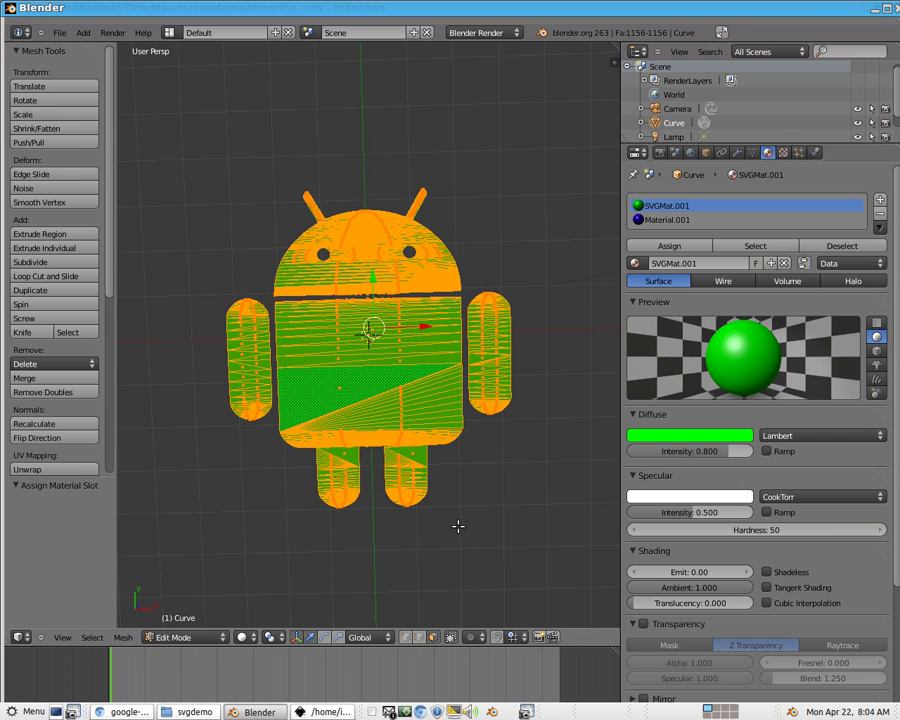
- Extrude the whole flat Android mesh upward into a thick solid, then toggle the selection
middle_click_drag(458, 526, 366, 442)
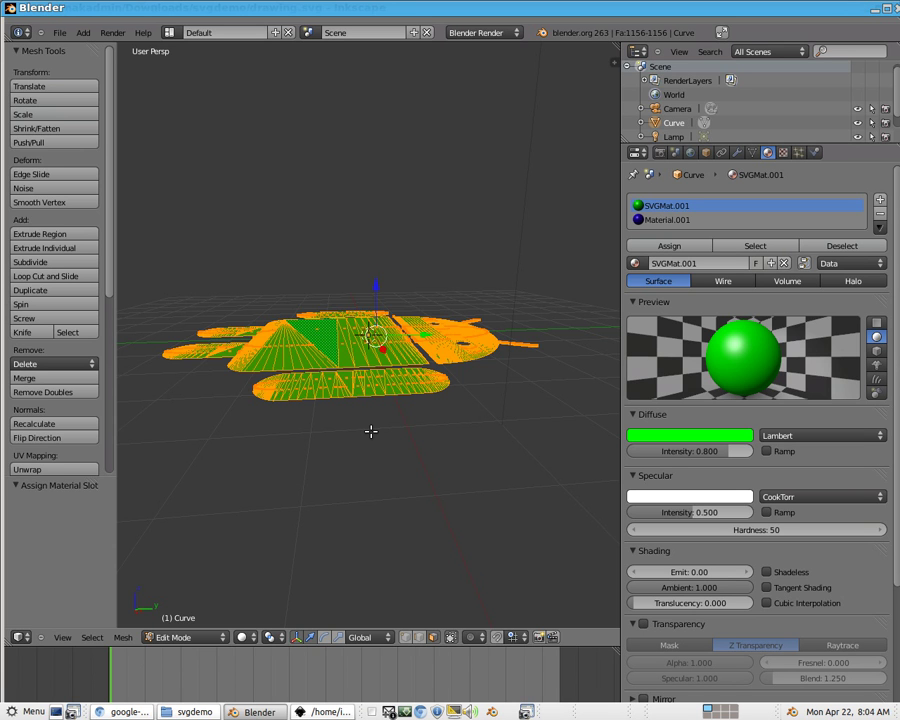
key("e")
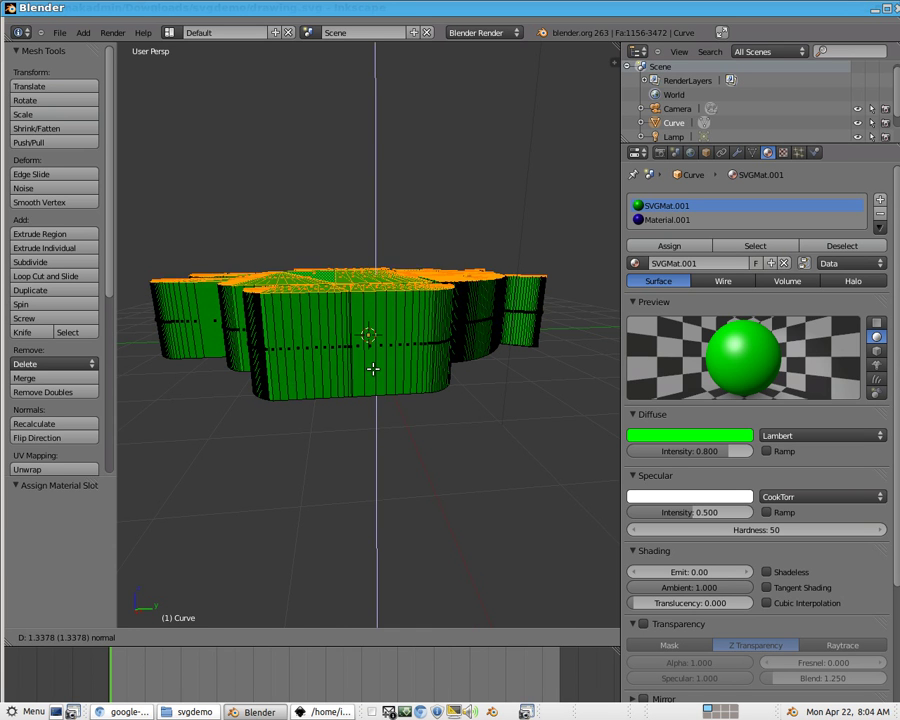
left_click(372, 369)
middle_click_drag(311, 362, 508, 356)
key("a")
key("a")
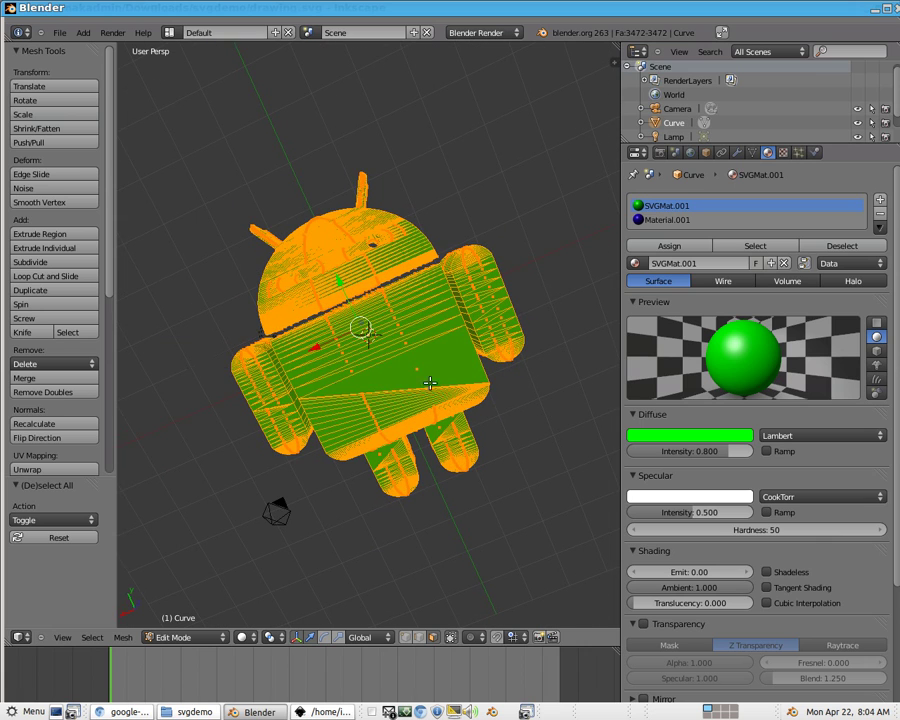
mouse_move(297, 412)
middle_mouse_down()
mouse_move(430, 380)
mouse_move(556, 364)
mouse_move(548, 408)
mouse_move(289, 413)
middle_mouse_up()
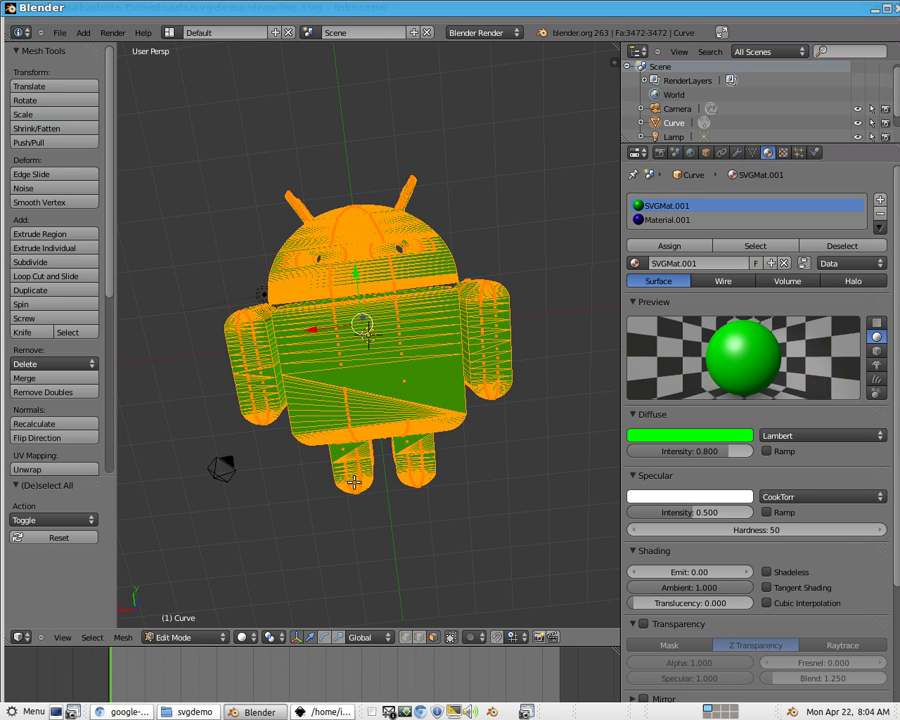
- Select the crease faces across the Android torso front and fill them into one face
key("a")
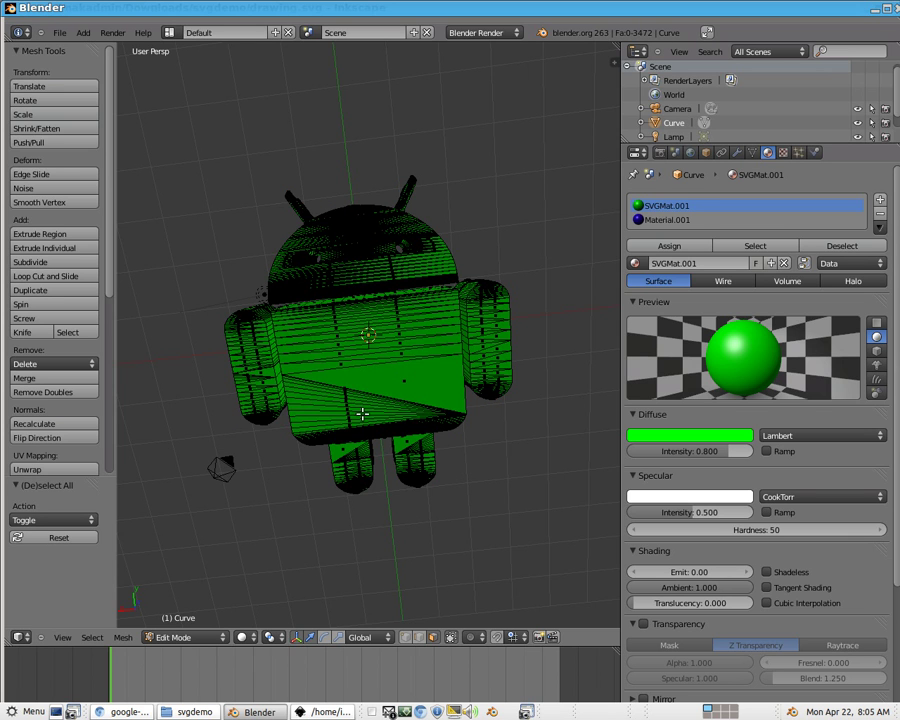
left_click(358, 403)
left_click(336, 364)
left_click(340, 357)
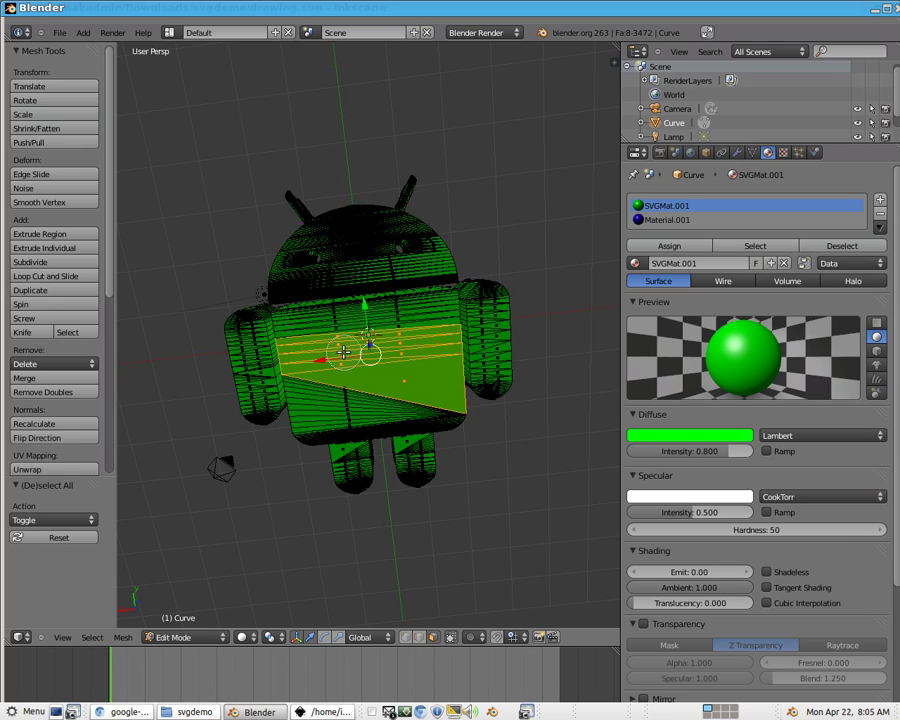
left_click(345, 330)
left_click(360, 326)
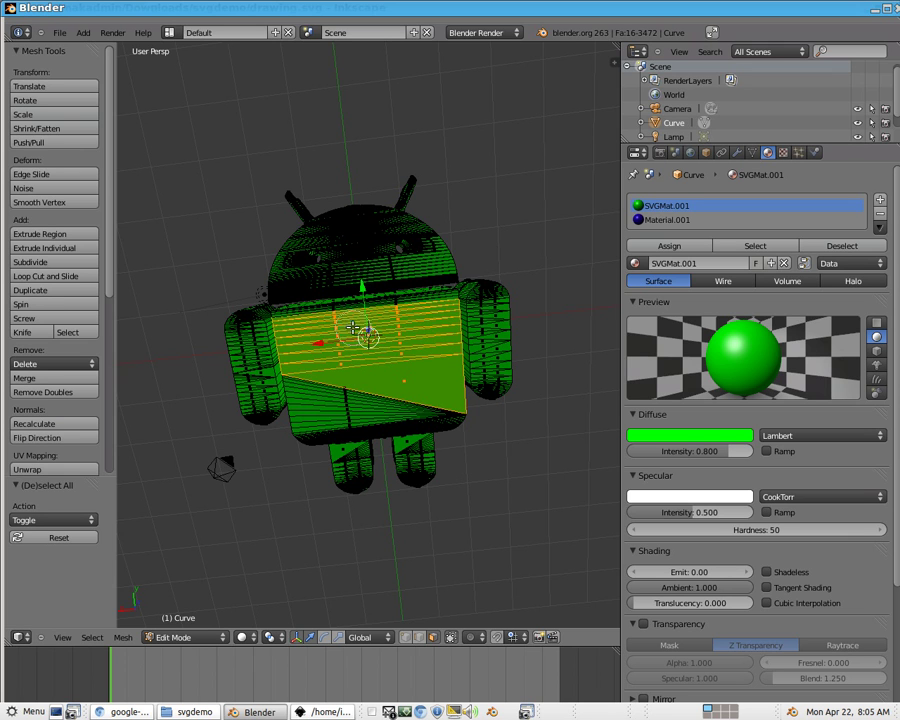
mouse_move(366, 338)
left_mouse_down()
mouse_move(401, 375)
mouse_move(380, 397)
mouse_move(348, 399)
mouse_move(347, 410)
mouse_move(309, 370)
mouse_move(352, 403)
mouse_move(347, 380)
mouse_move(347, 393)
mouse_move(391, 374)
mouse_move(354, 386)
mouse_move(365, 377)
mouse_move(332, 366)
mouse_move(431, 366)
mouse_move(418, 401)
left_mouse_up()
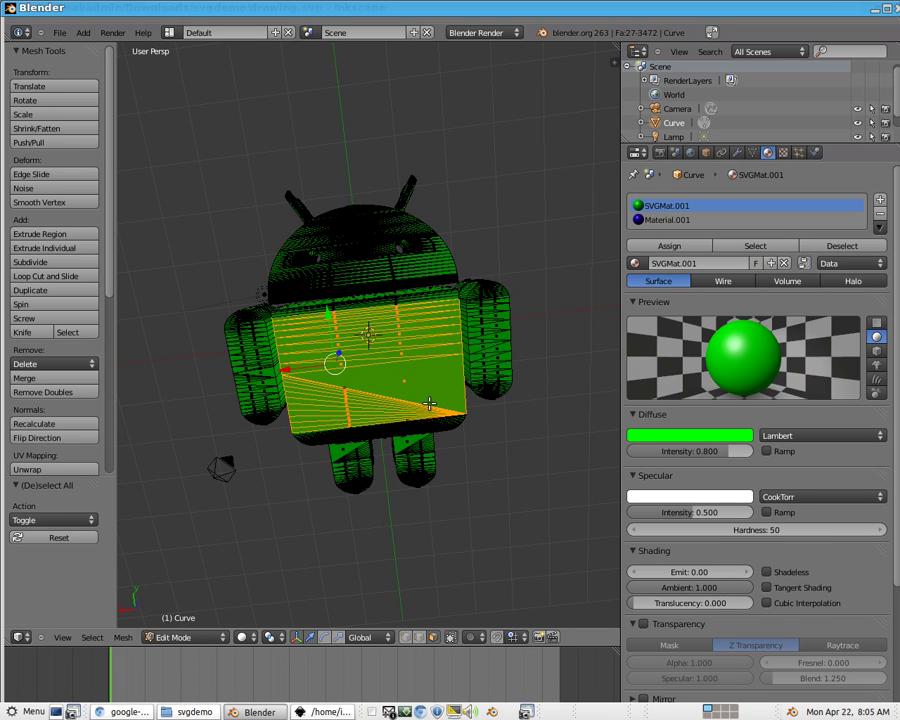
key("f")
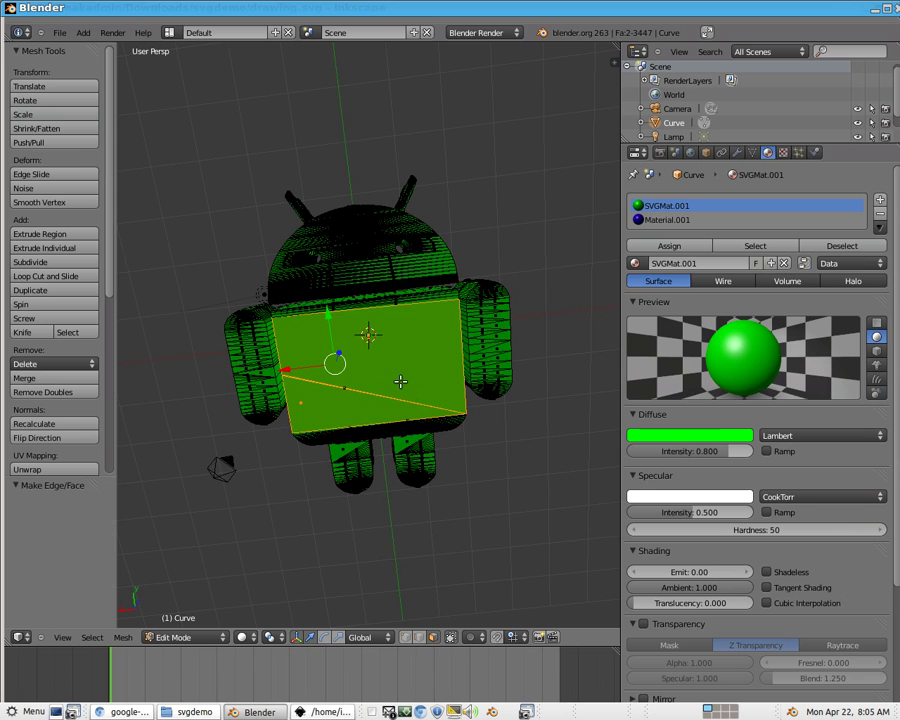
- Select the new torso front face and remove the diagonal edge splitting it into two triangles
middle_click_drag(398, 380, 375, 393)
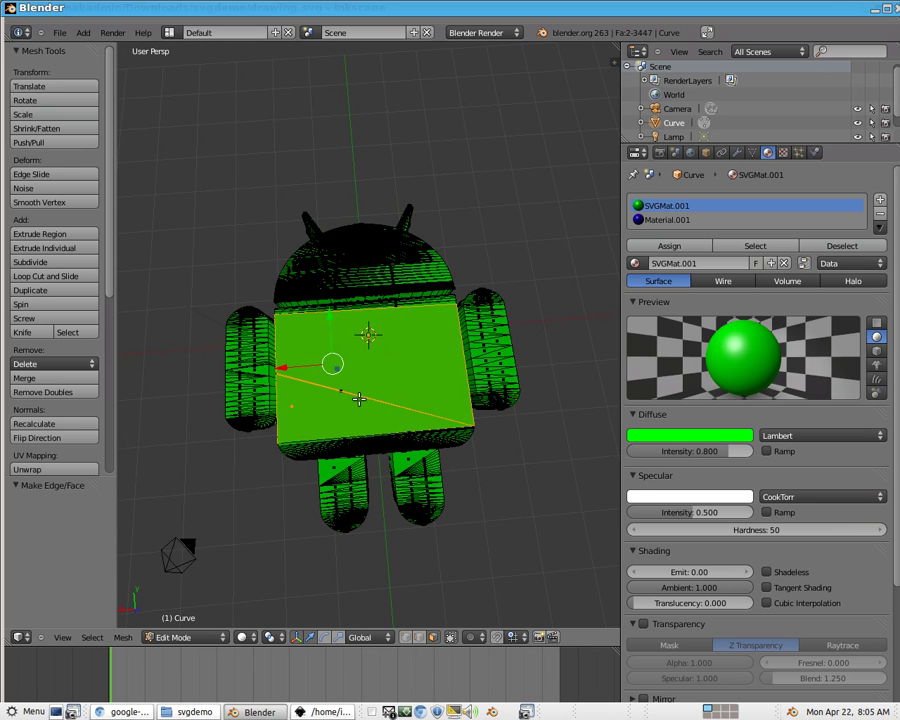
key("c")
key("Escape")
middle_click_drag(345, 390, 370, 407)
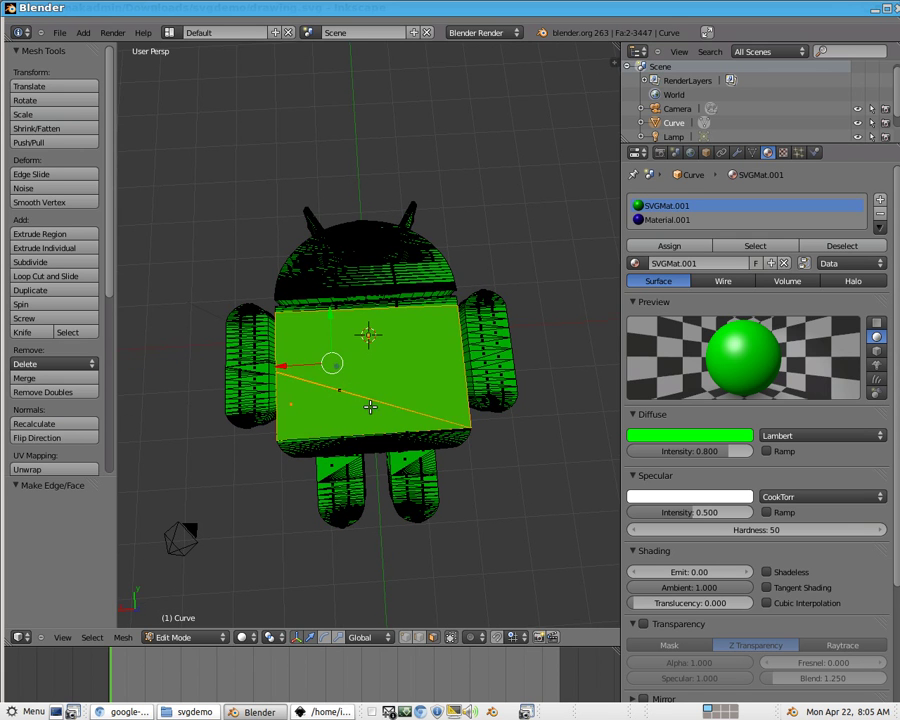
right_click(336, 384)
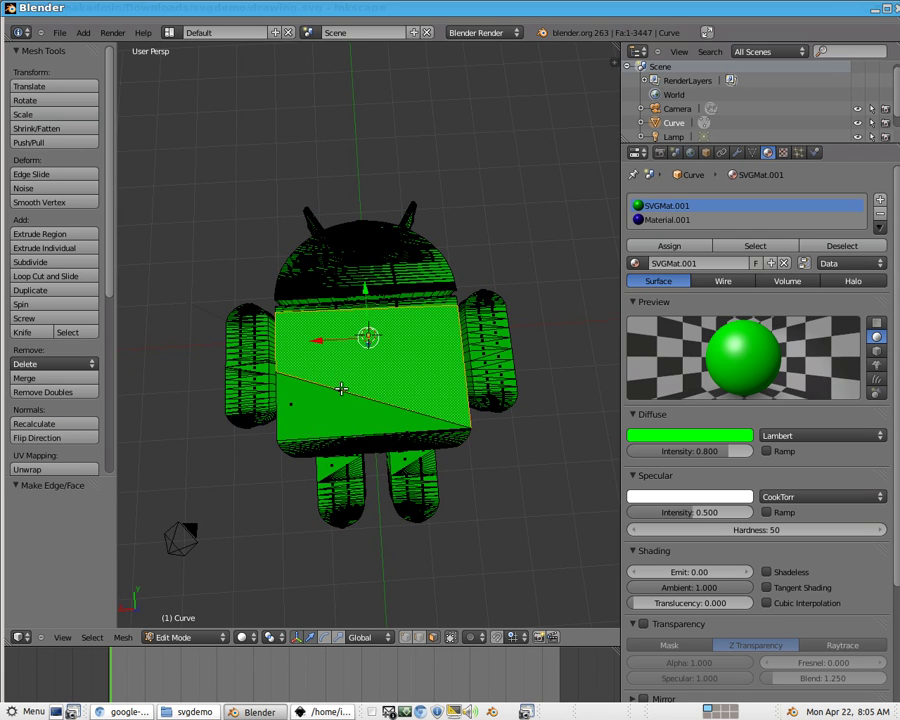
right_click(352, 412)
scroll(354, 414, "up", 8)
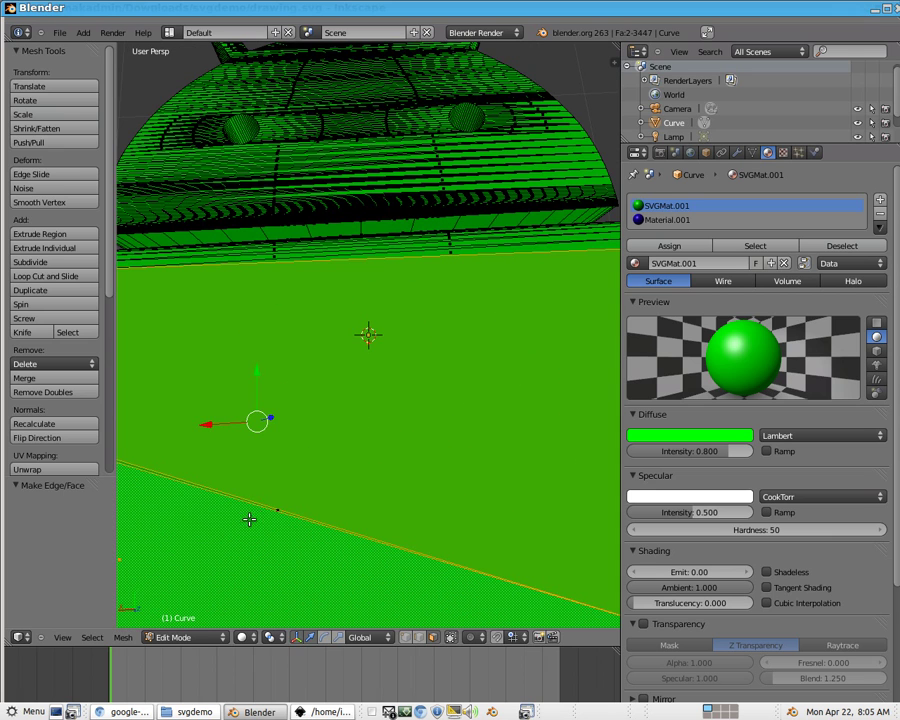
right_click(280, 512)
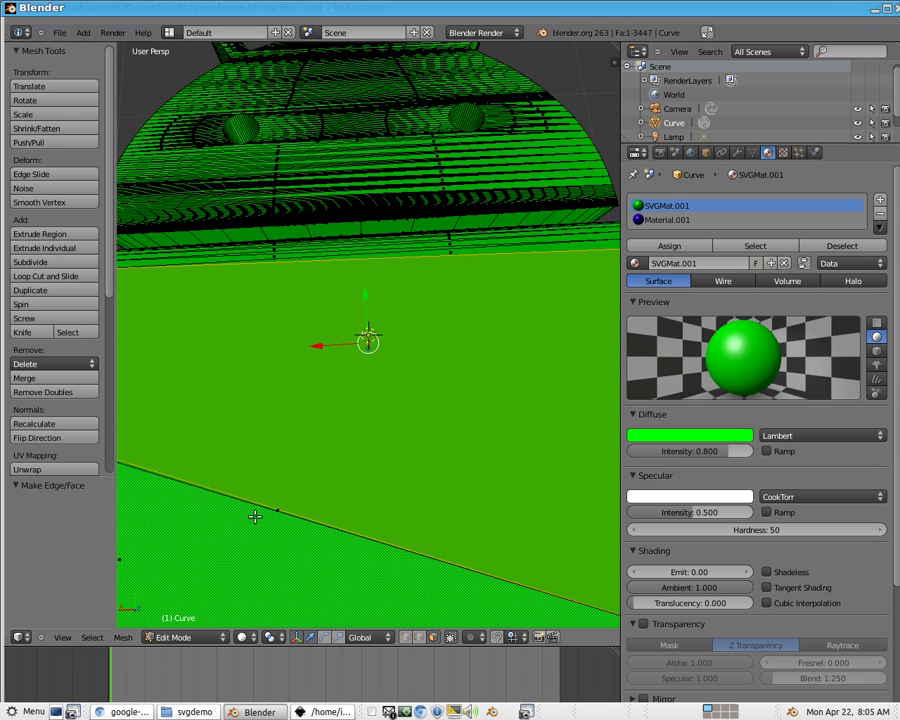
right_click(258, 517)
scroll(270, 520, "down", 8)
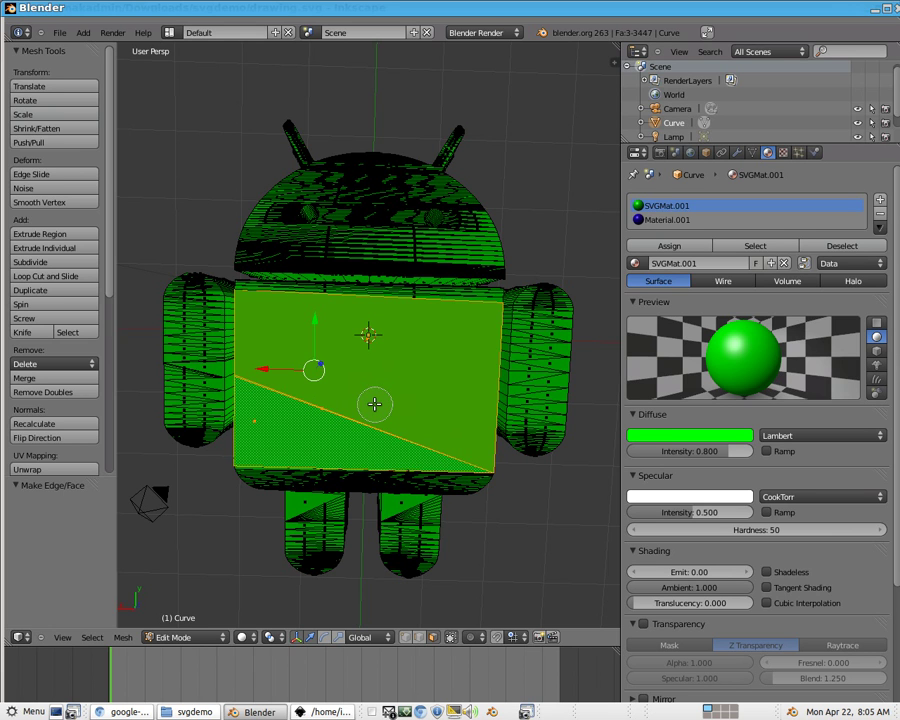
key("f")
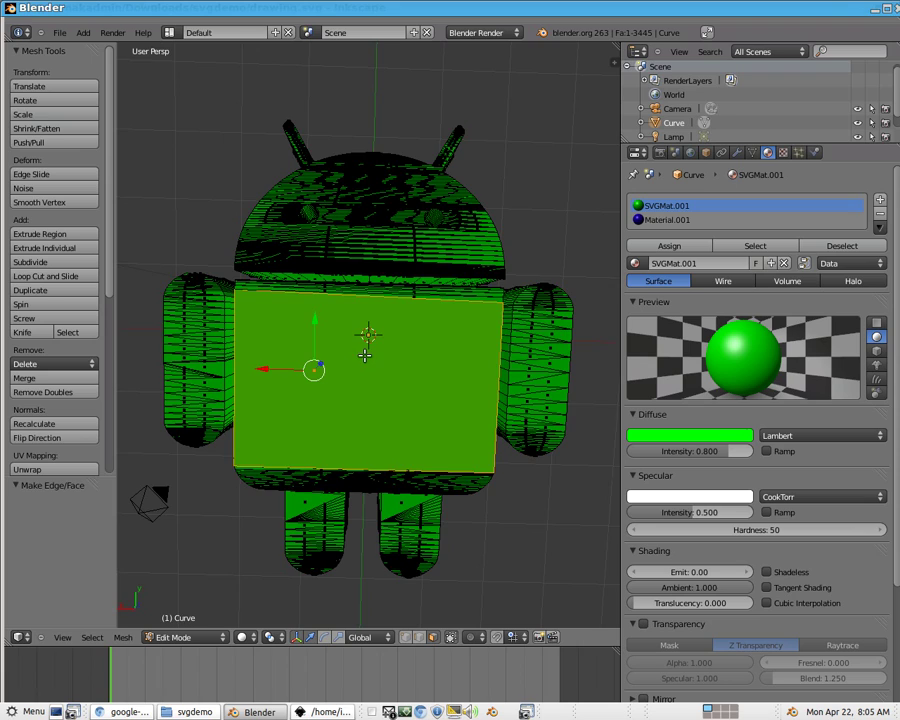
middle_click_drag(352, 420, 573, 456)
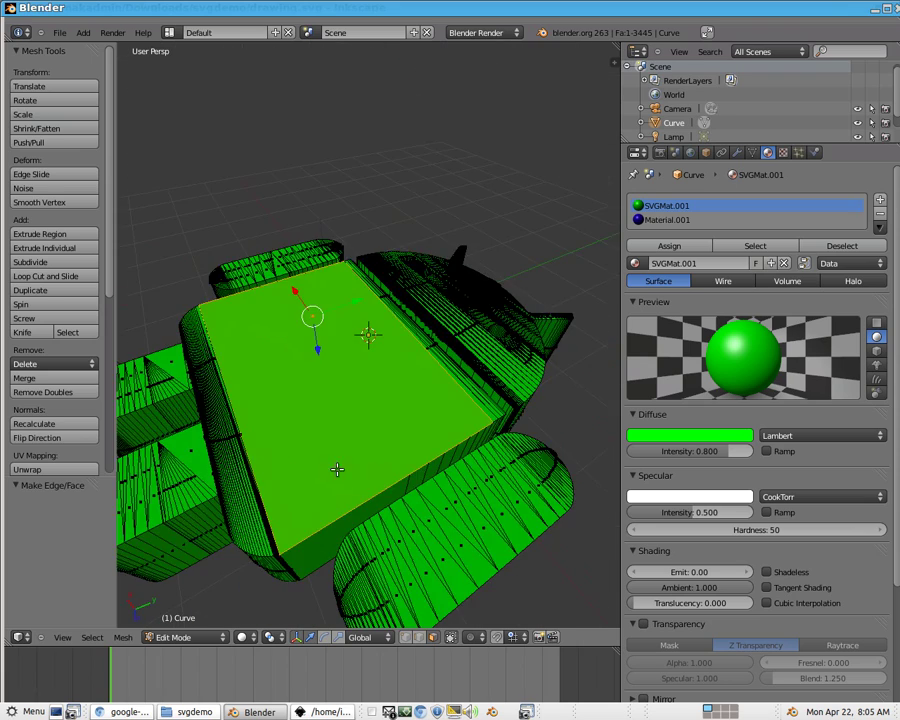
middle_click_drag(337, 469, 263, 541)
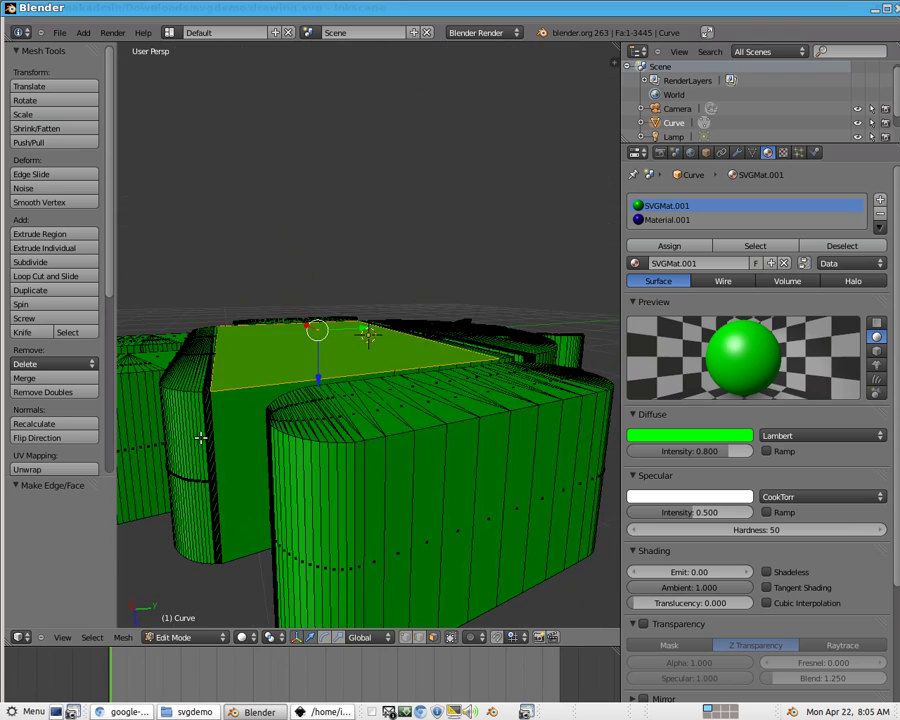
middle_click_drag(200, 437, 293, 514)
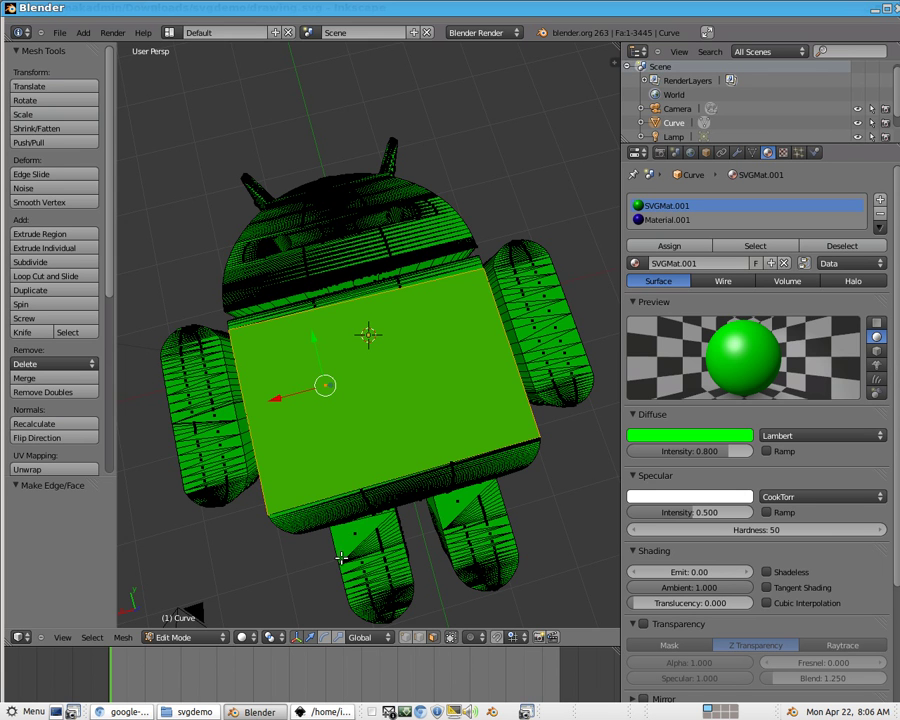
middle_click_drag(341, 558, 432, 530)
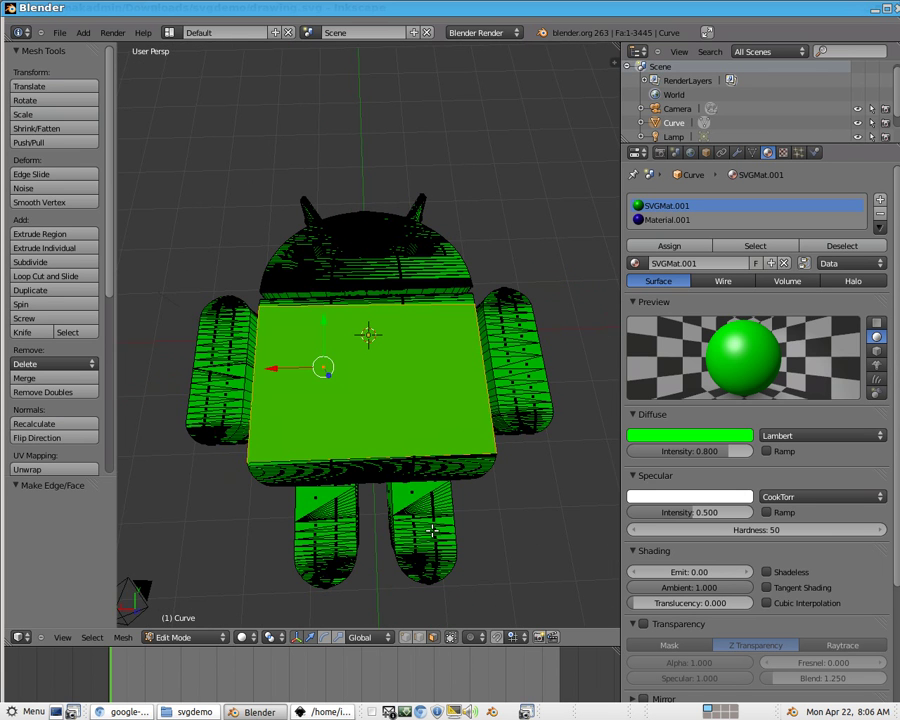